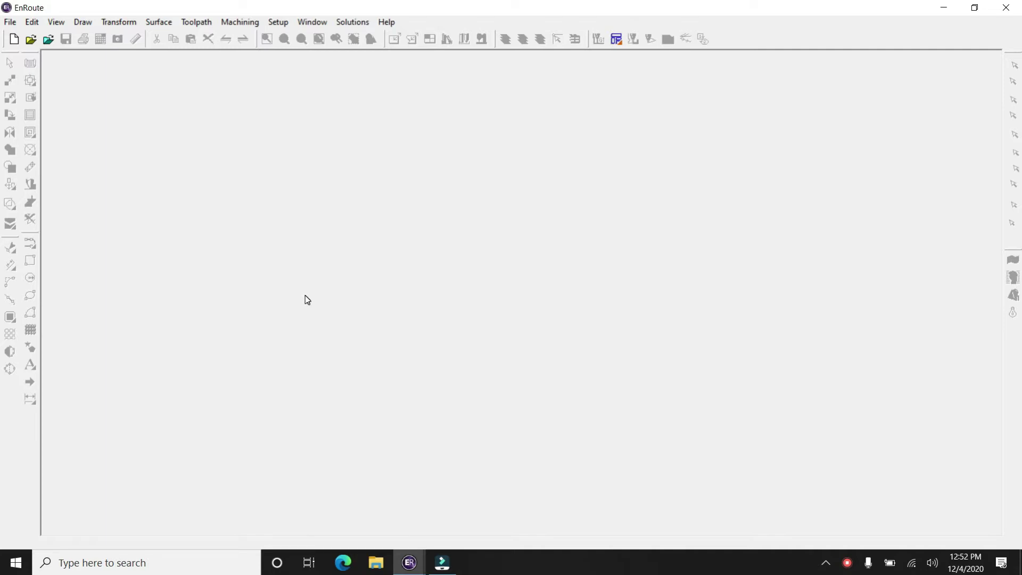
Create a new 'ohs name sign' plate, 13.75 × 13 in and 0.75 in thick
click(14, 40)
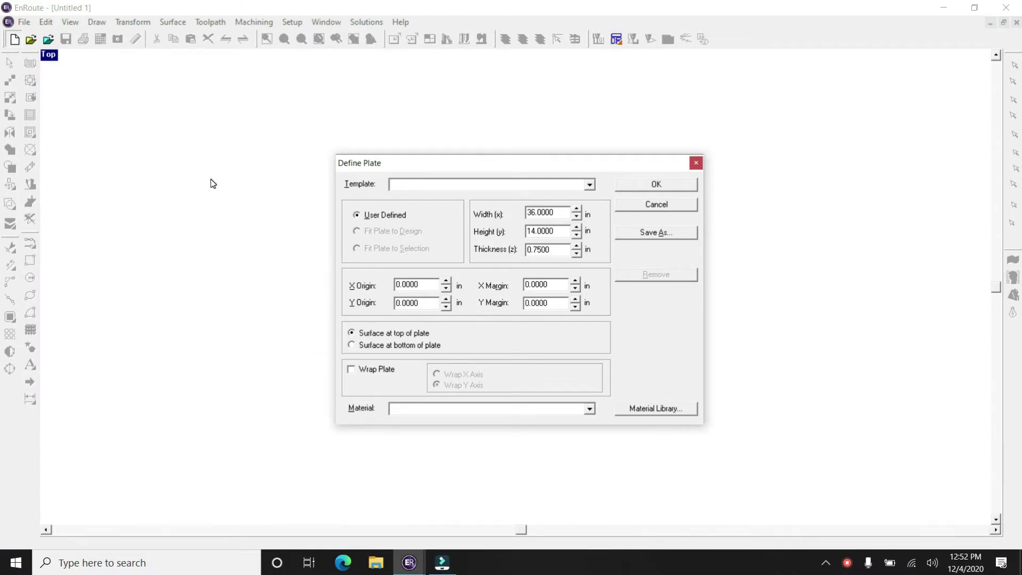
text(ohs name sign)
click(539, 213)
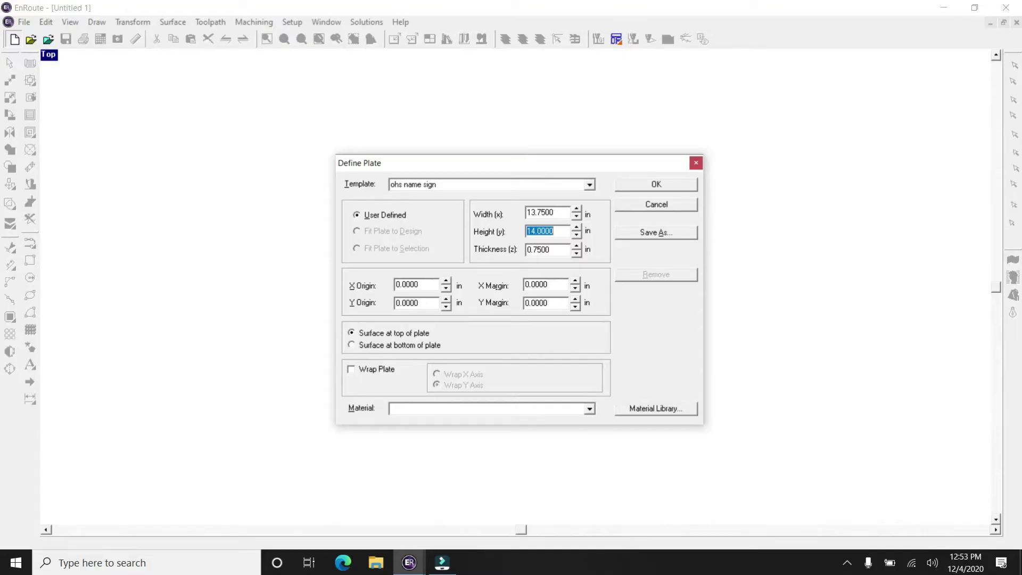
text(13)
key(Tab)
click(650, 185)
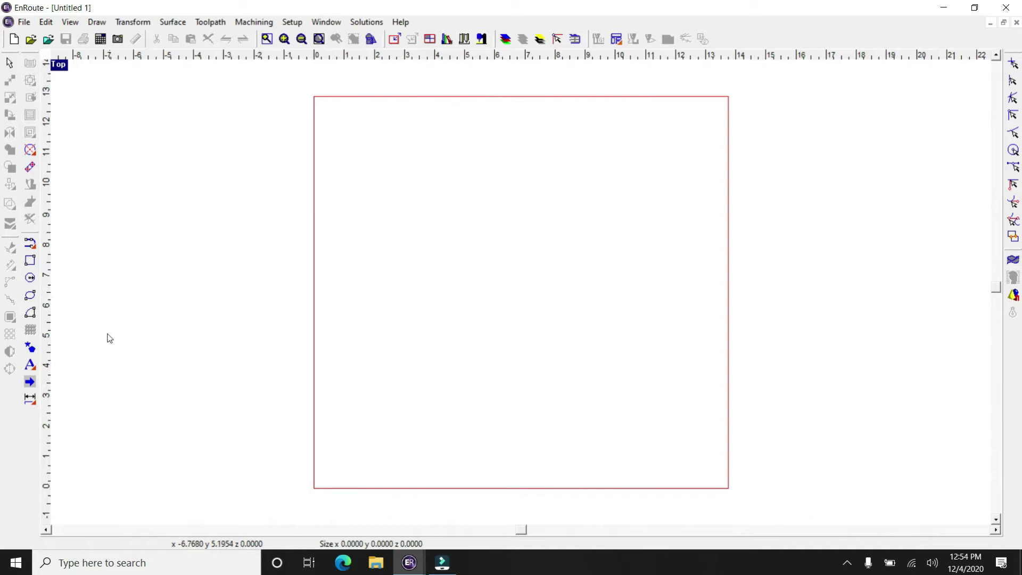
Add two text lines 'OHS' over 'FAB LAB' on the plate and select them
click(29, 364)
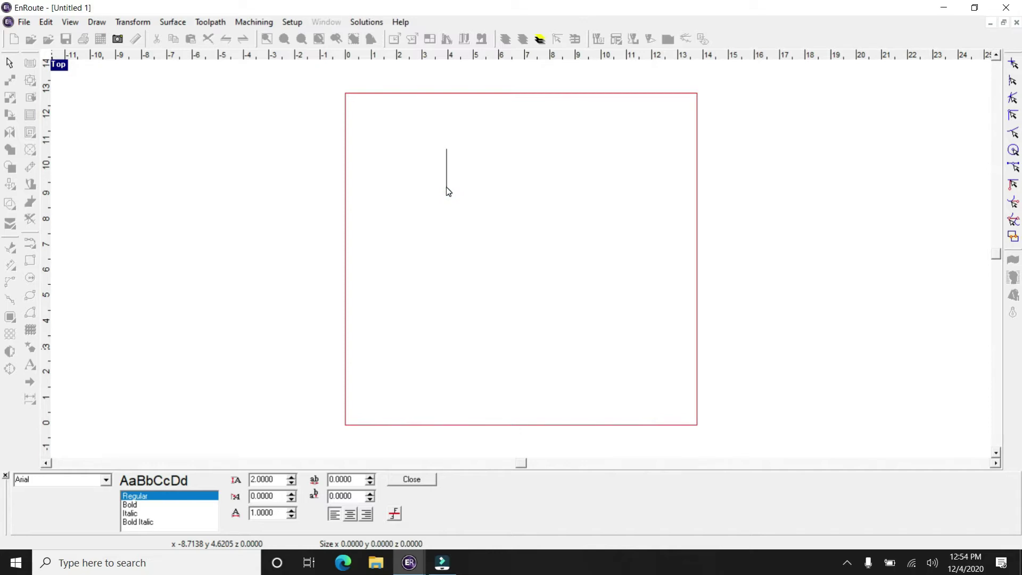
text(OHS)
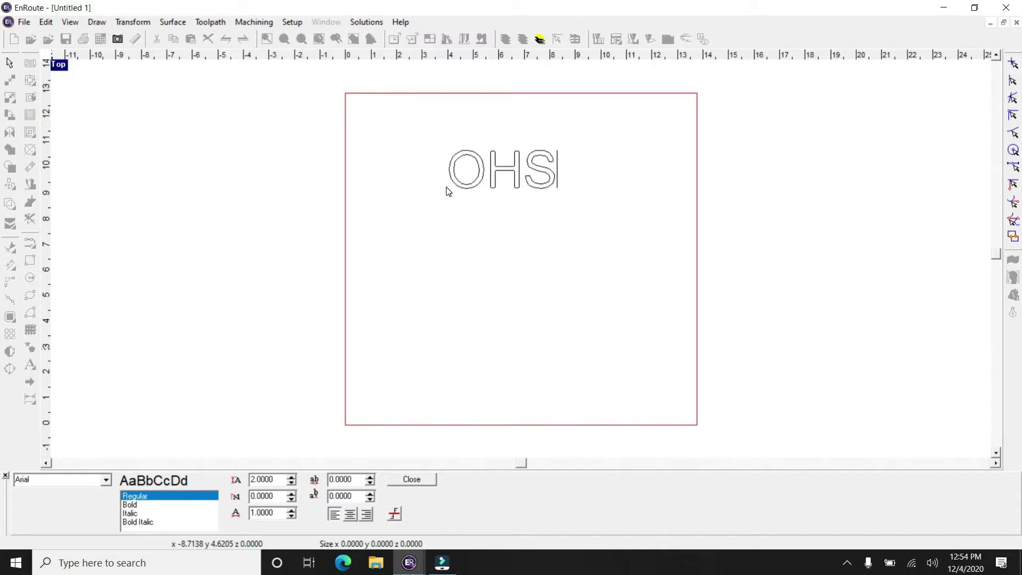
key(Return)
text(FAB )
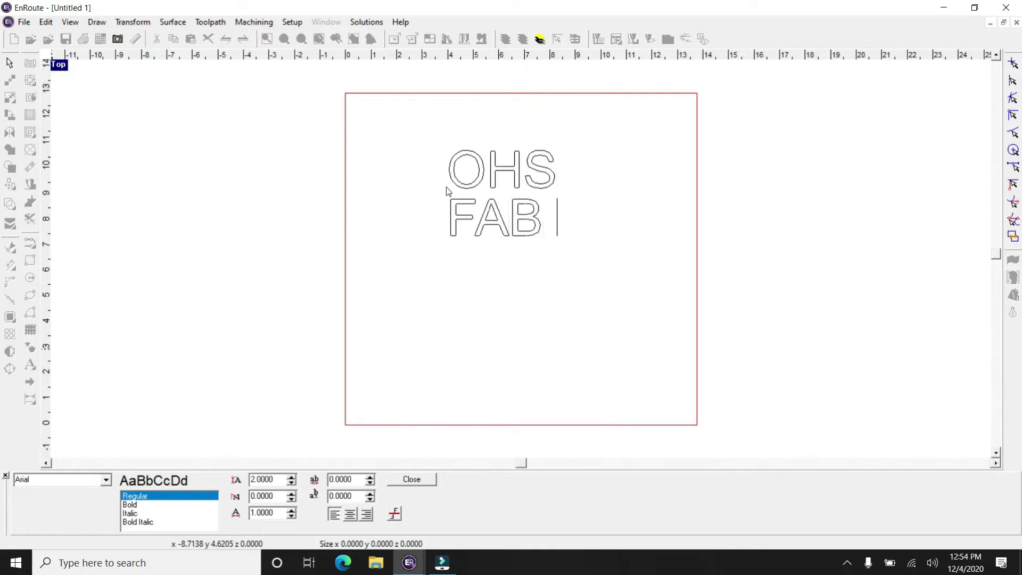
text(LAB)
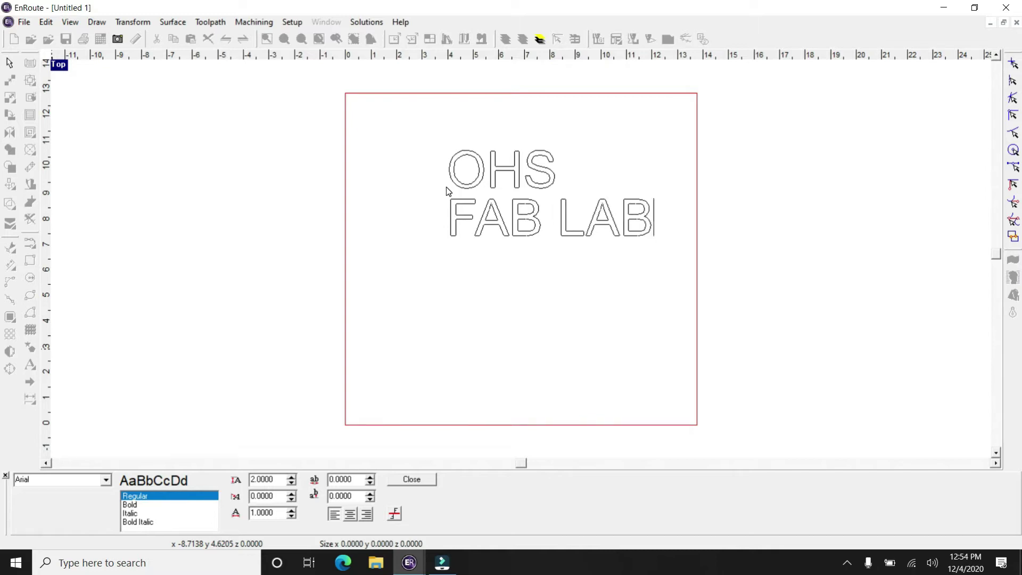
click(497, 258)
click(660, 213)
drag(657, 221, 455, 187)
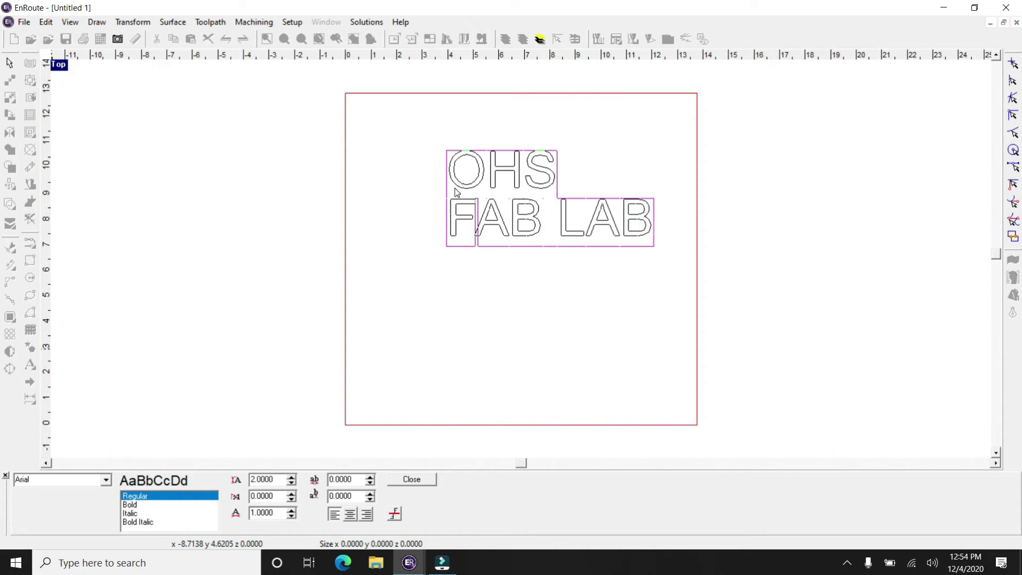
Make the lettering bold and try the Onyx font
click(143, 505)
click(106, 480)
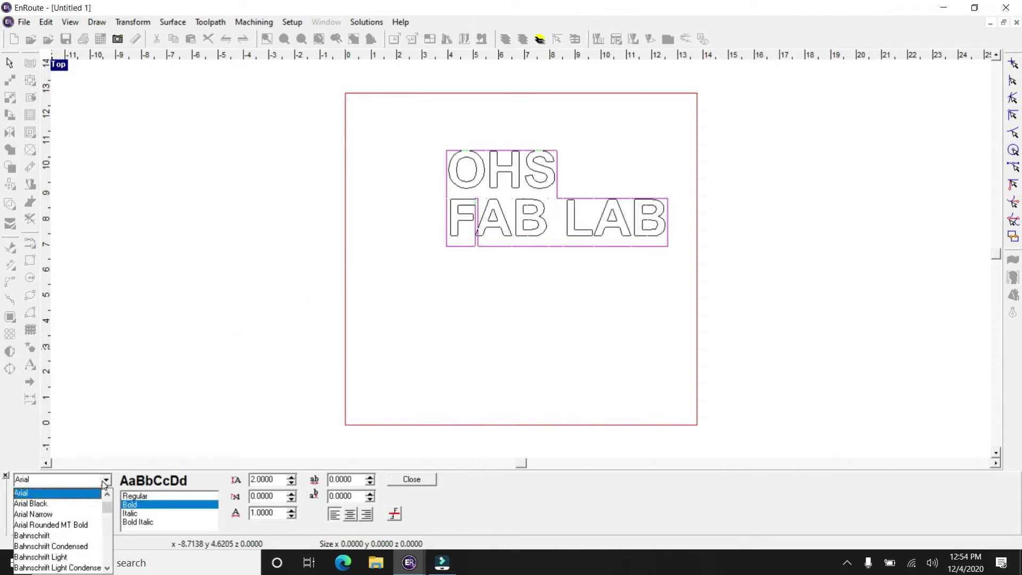
scroll(97, 498, up, 3)
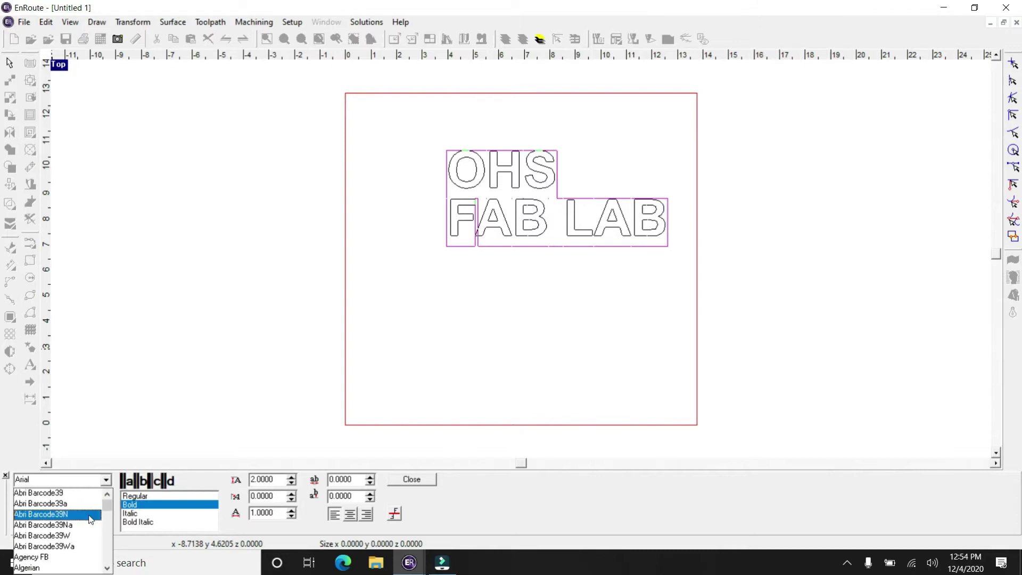
scroll(88, 542, down, 20)
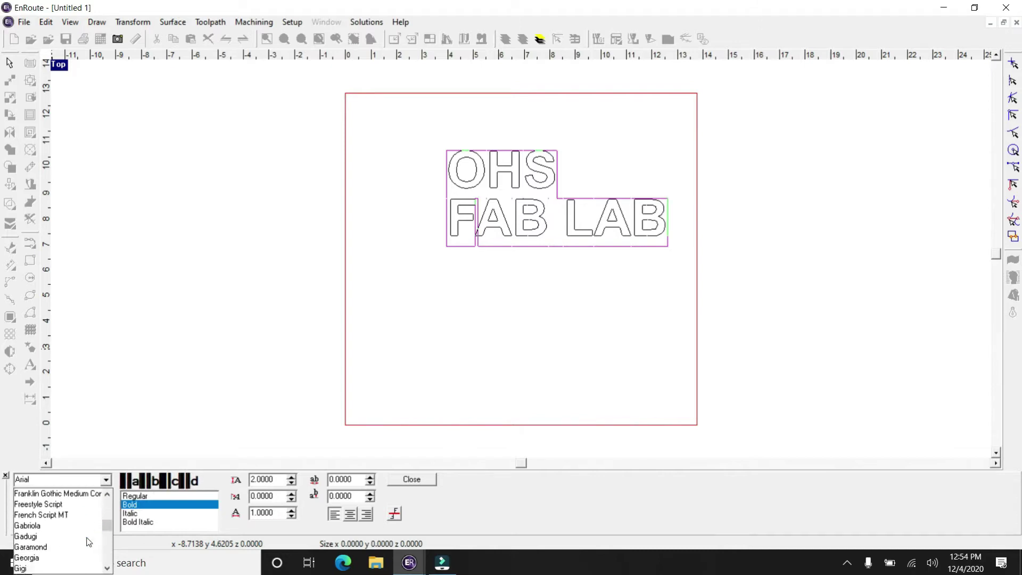
scroll(88, 541, down, 1)
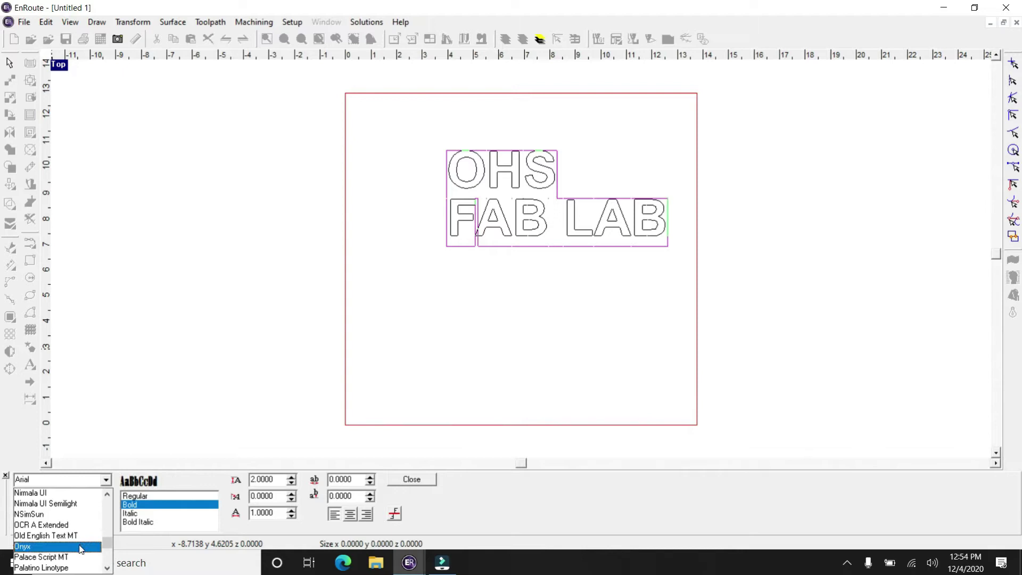
click(80, 548)
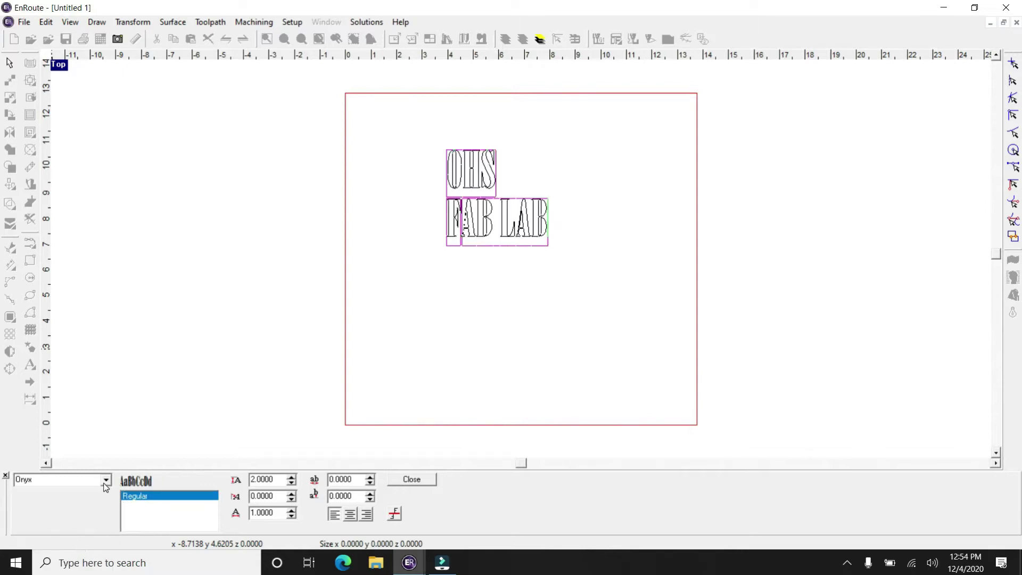
Try the Parchment font, then settle on Tahoma for the lettering
click(106, 481)
click(77, 536)
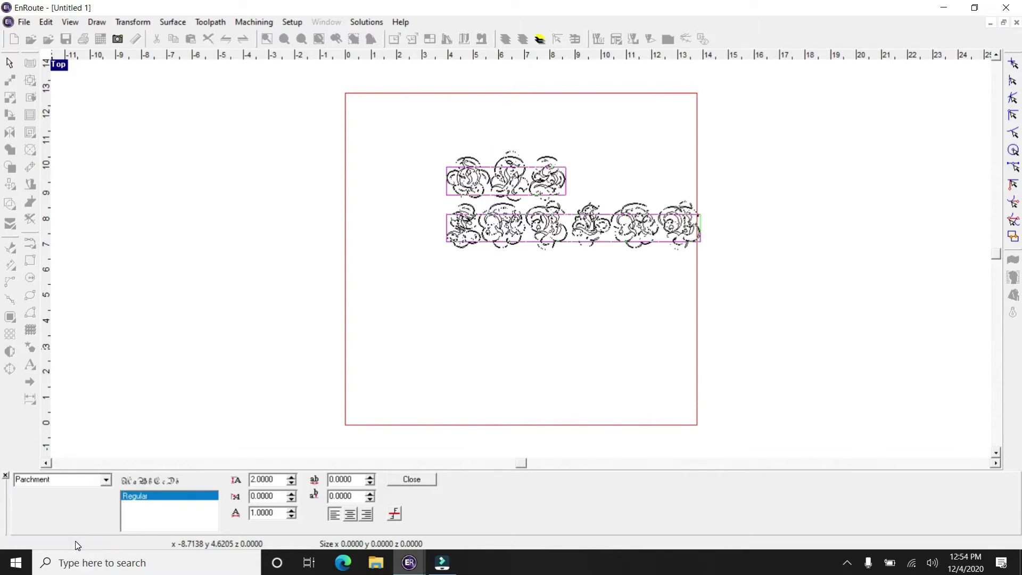
click(106, 480)
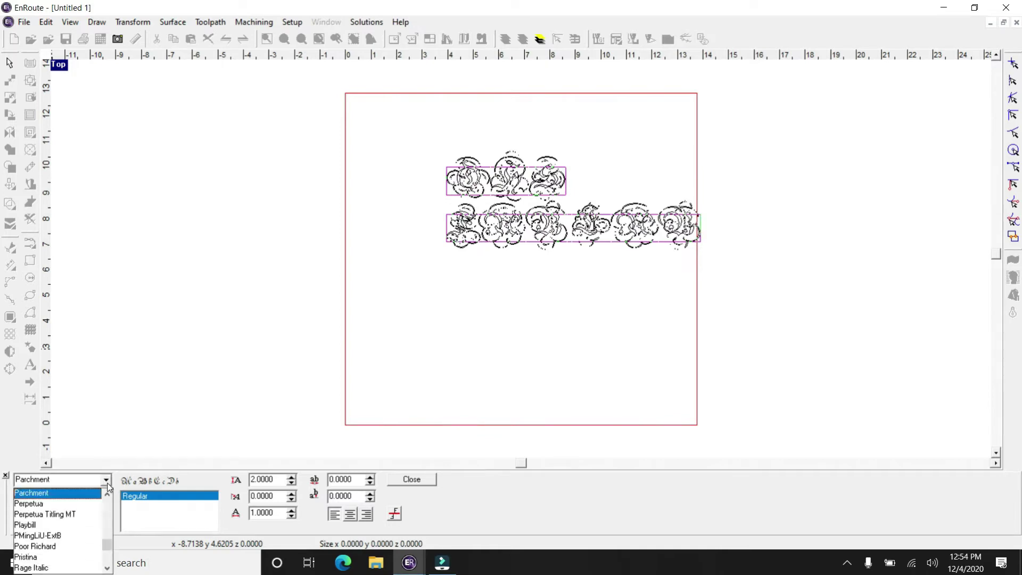
scroll(86, 538, up, 15)
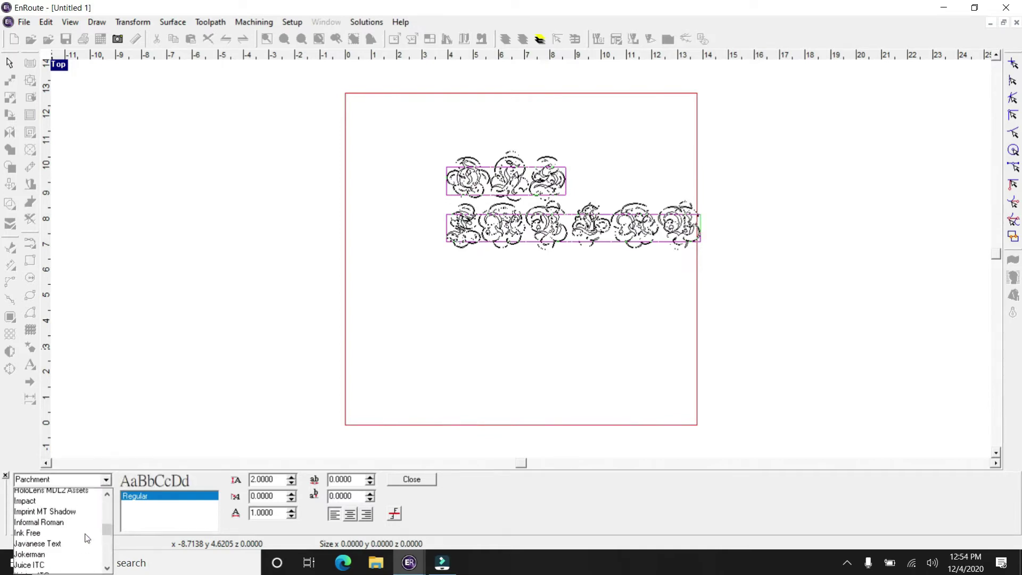
scroll(87, 538, down, 15)
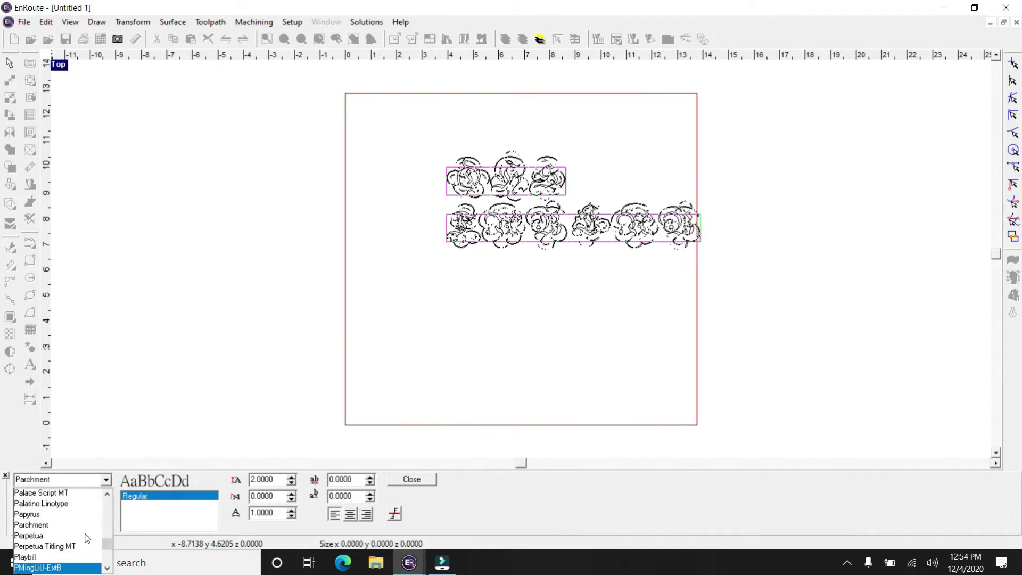
scroll(87, 538, down, 12)
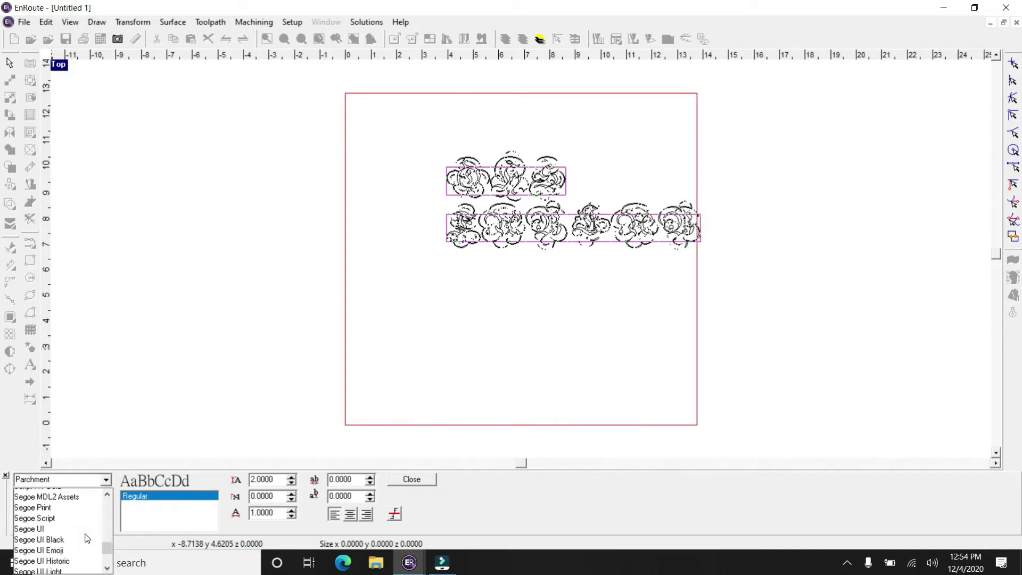
scroll(87, 538, down, 1)
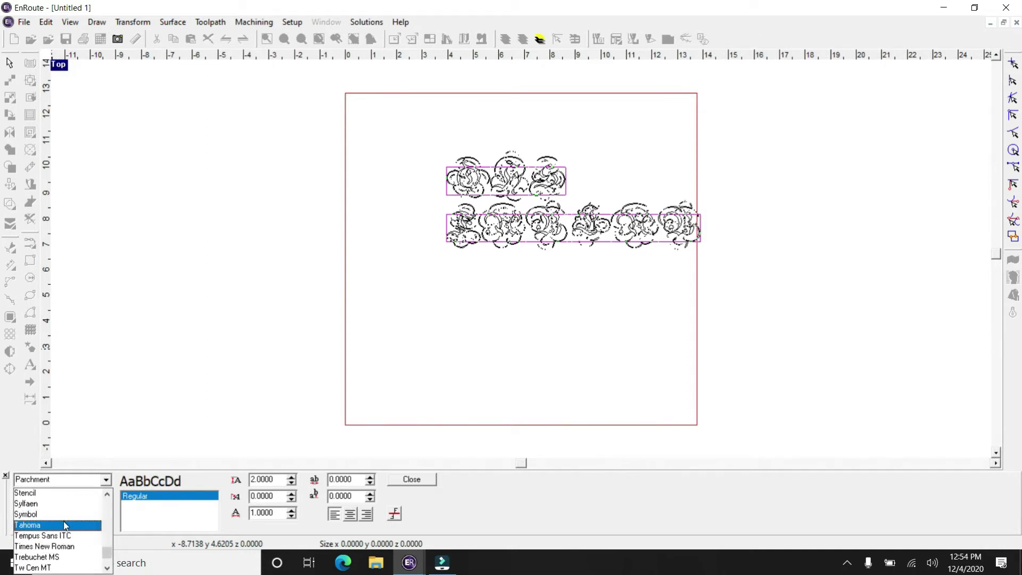
click(65, 525)
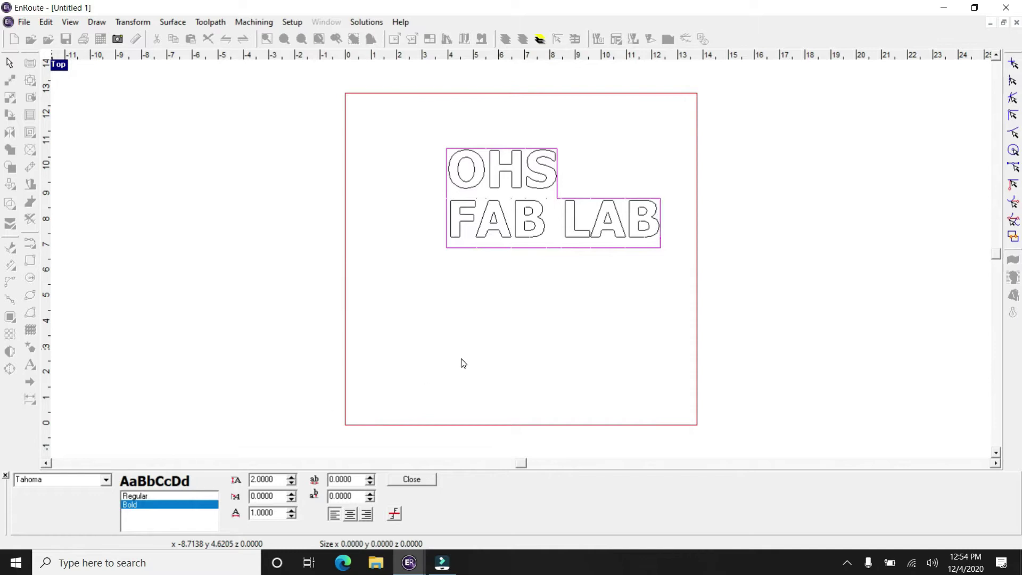
Leave text editing and select the OHS Fab Lab lettering
click(11, 63)
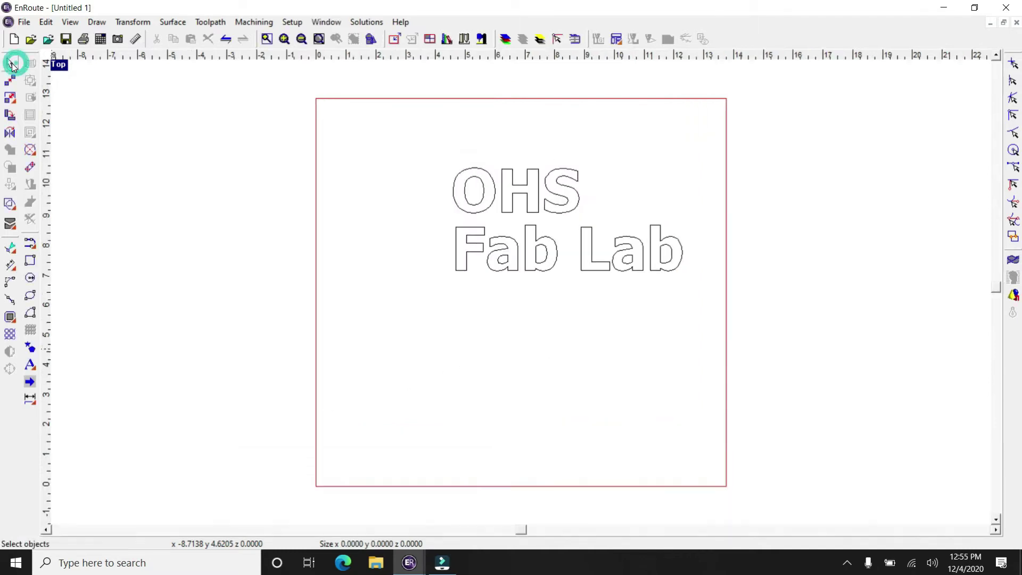
click(495, 212)
click(507, 205)
click(420, 172)
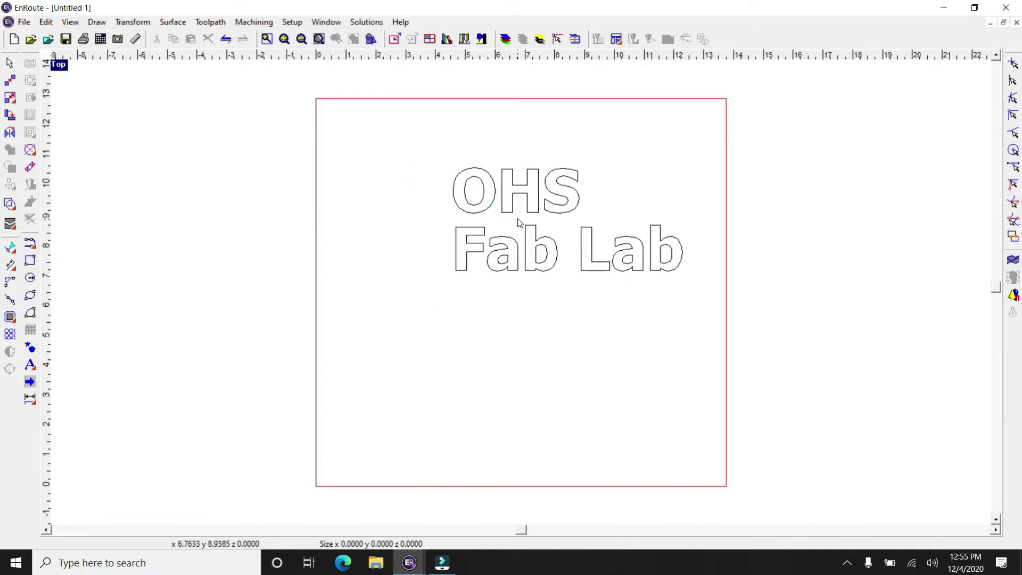
click(433, 147)
drag(703, 286, 704, 287)
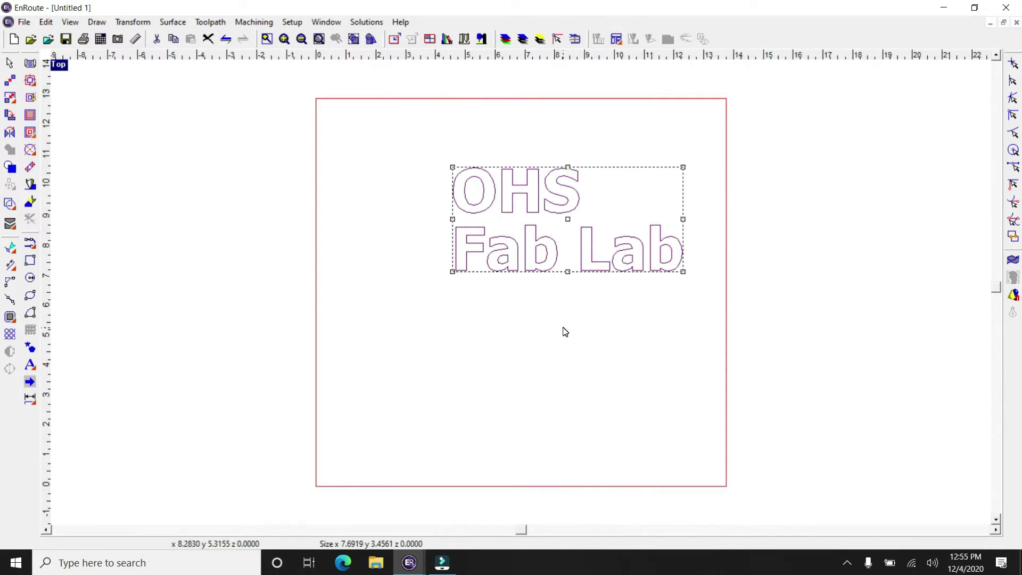
Snap the lettering to the plate's top centre and nudge it slightly down
key(1)
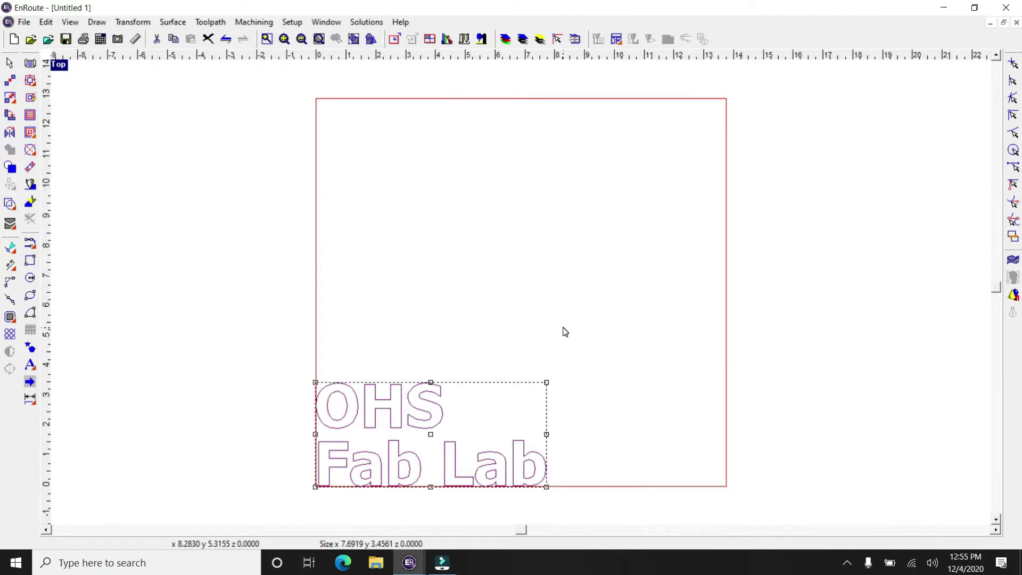
key(3)
key(5)
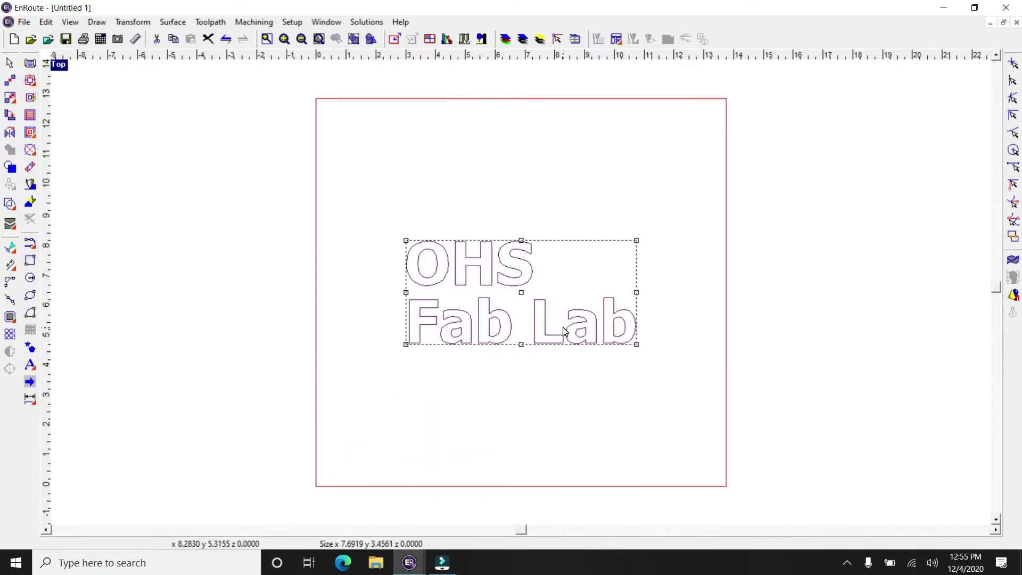
key(8)
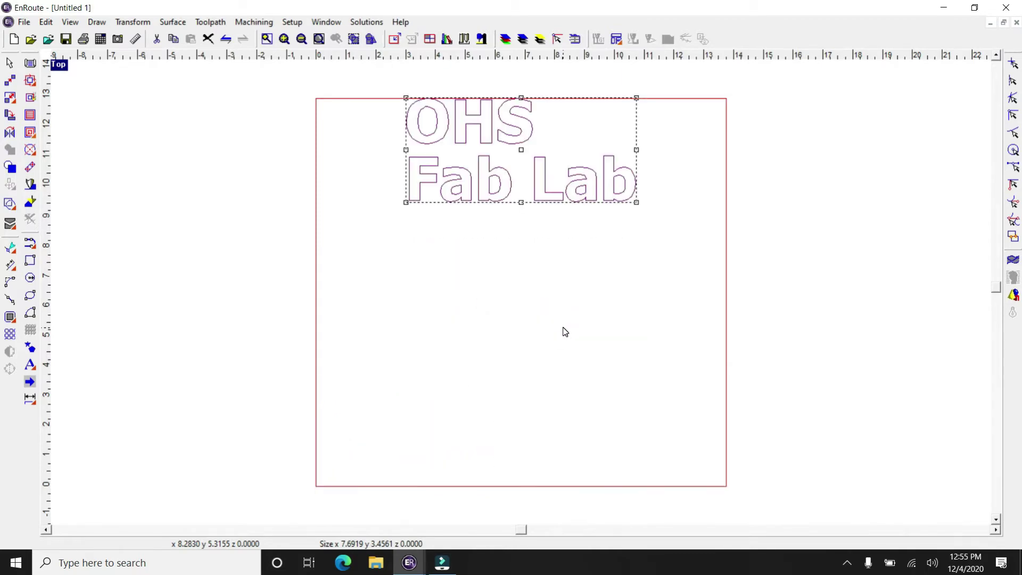
key(Down)
key(Down)
key(Down)
key(Down)
key(Down)
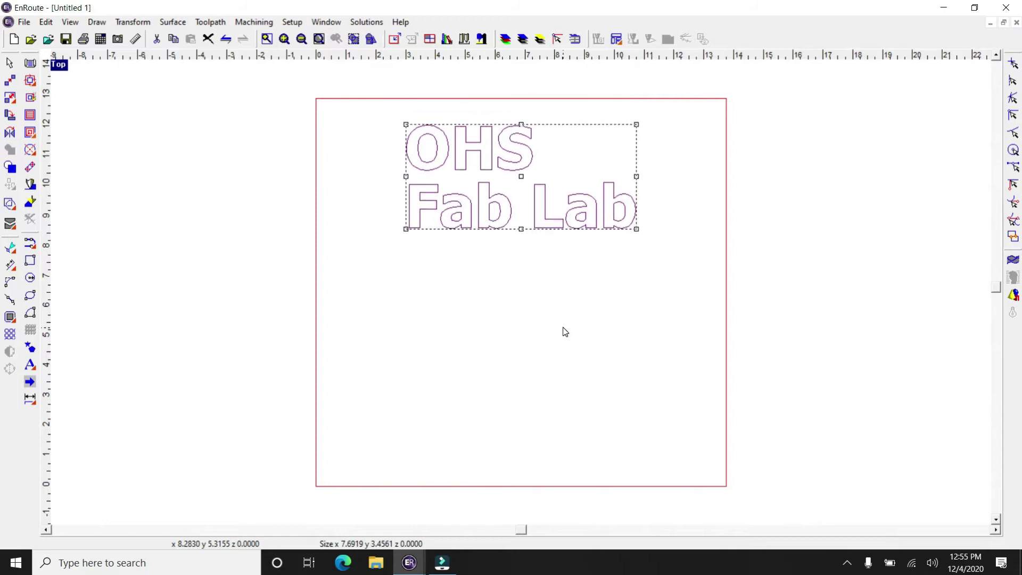
key(Down)
key(Down)
key(Down)
key(Down)
key(Down)
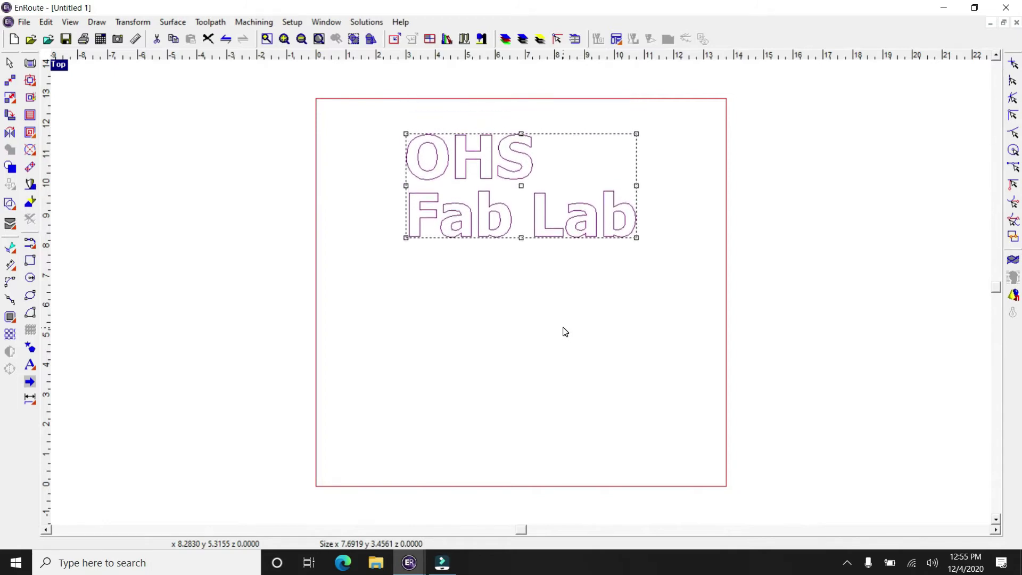
Start a Spiral Fill toolpath on the lettering, converting the text to curves
click(512, 179)
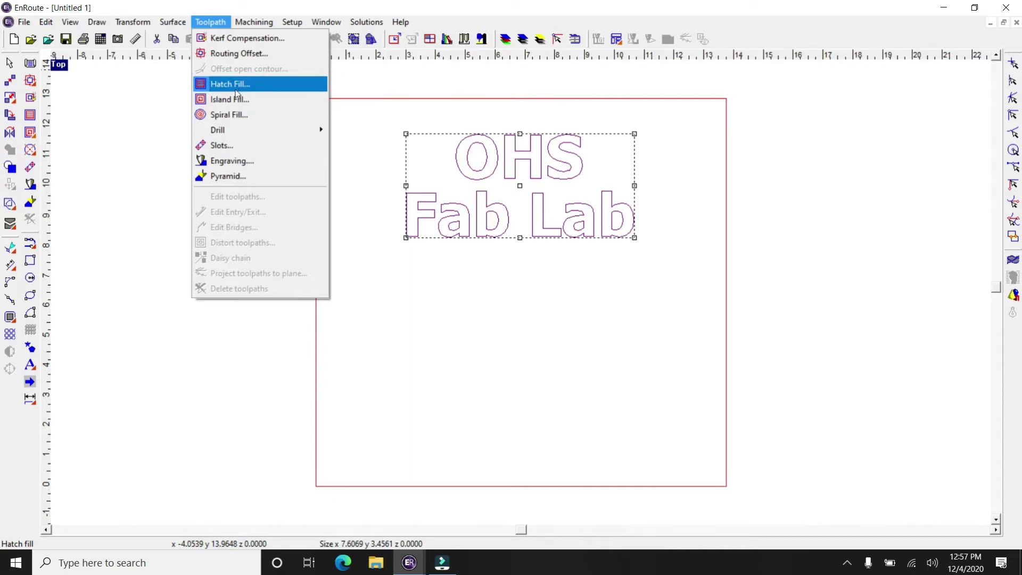
mouse_move(231, 135)
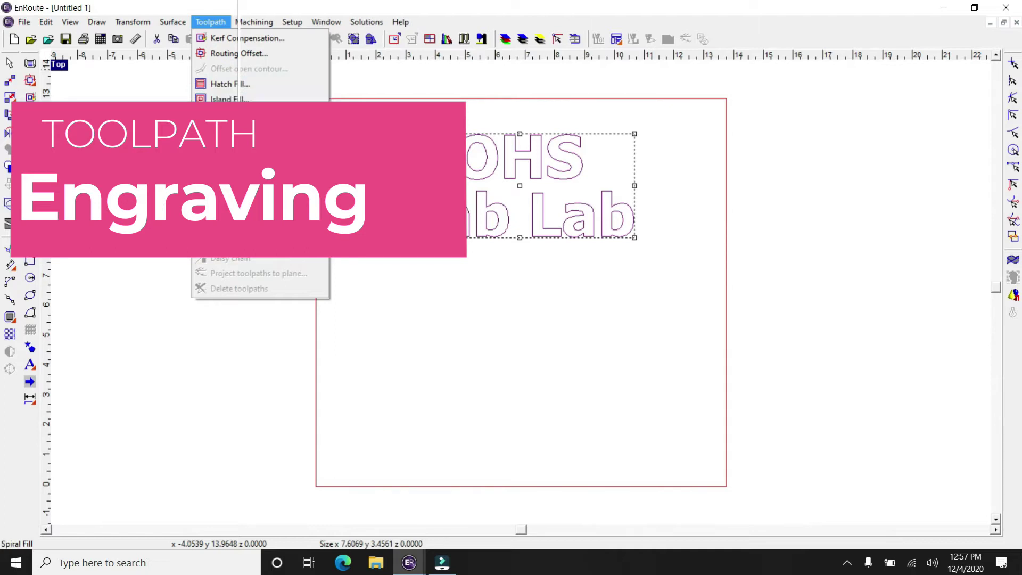
click(256, 113)
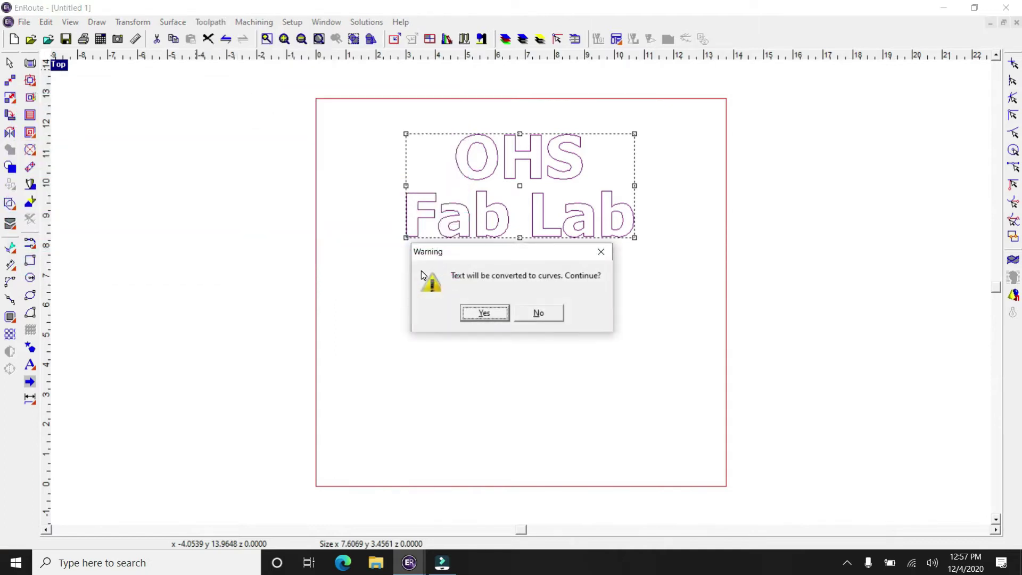
click(482, 313)
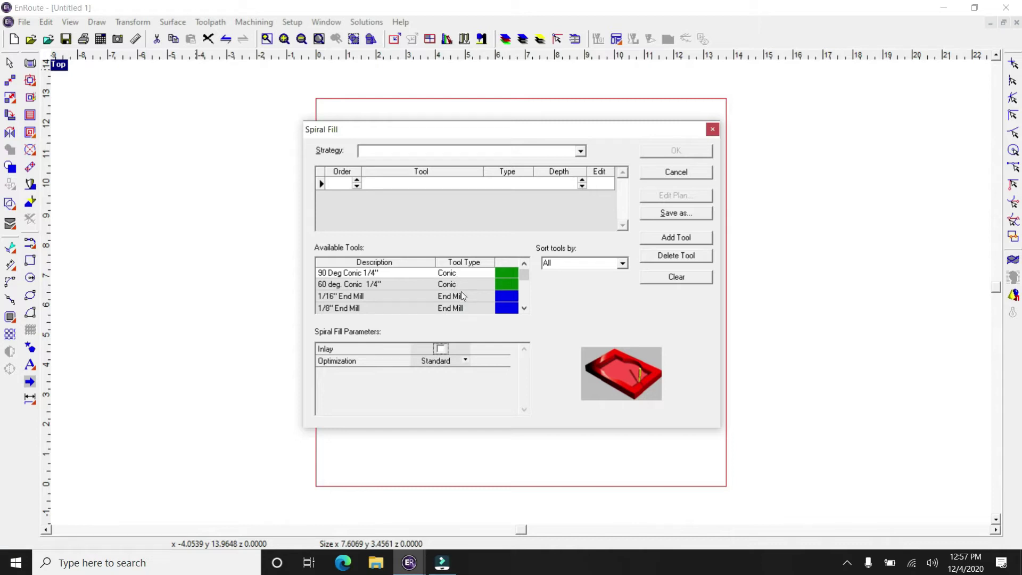
Add the 1/4" End Mill as the fill tool and set the depth to 0.1500
click(524, 308)
click(525, 309)
click(479, 310)
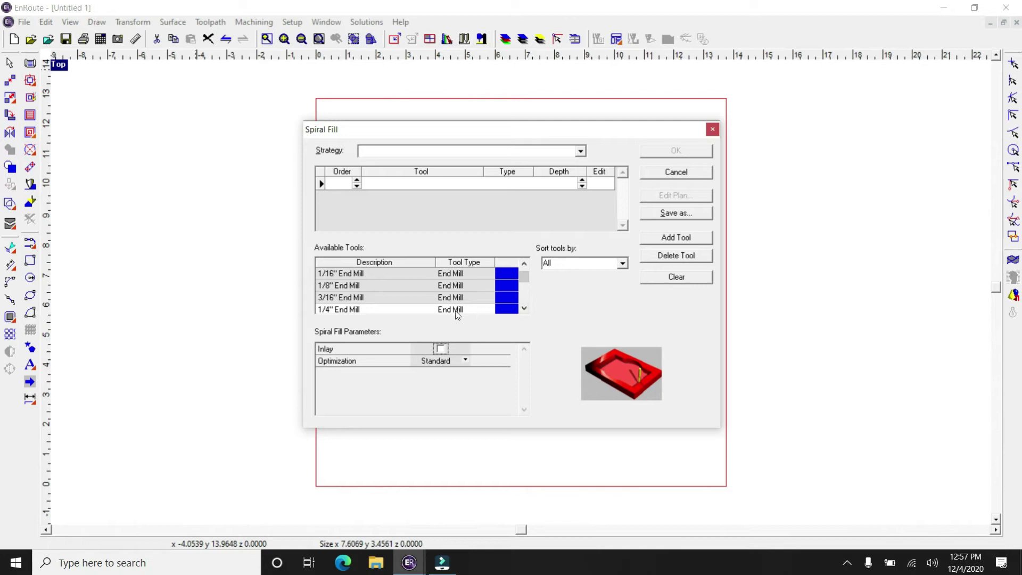
double_click(452, 310)
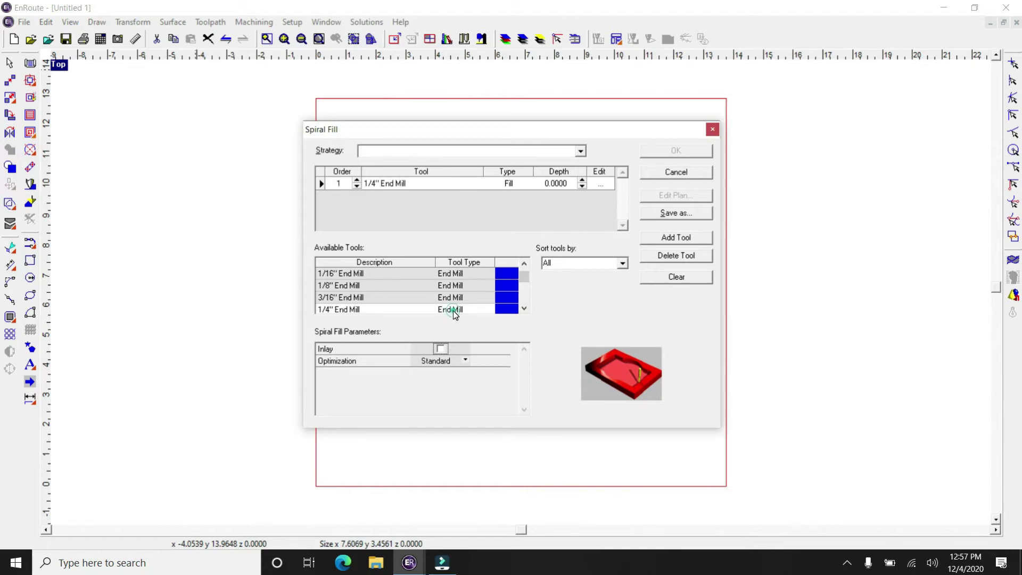
click(573, 184)
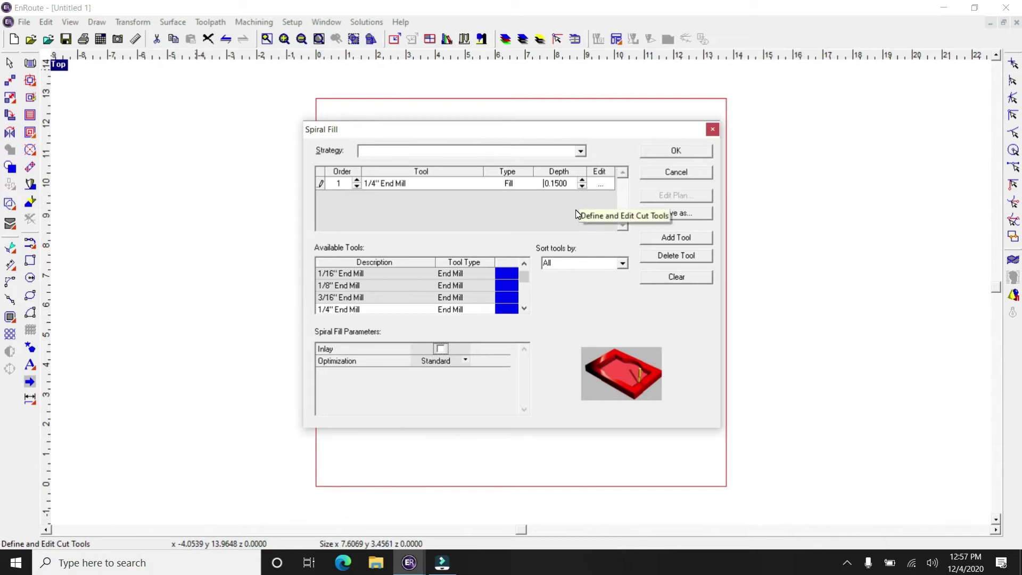
Confirm the 0.1500 depth and apply the spiral fill inside the OHS Fab Lab letters
click(407, 187)
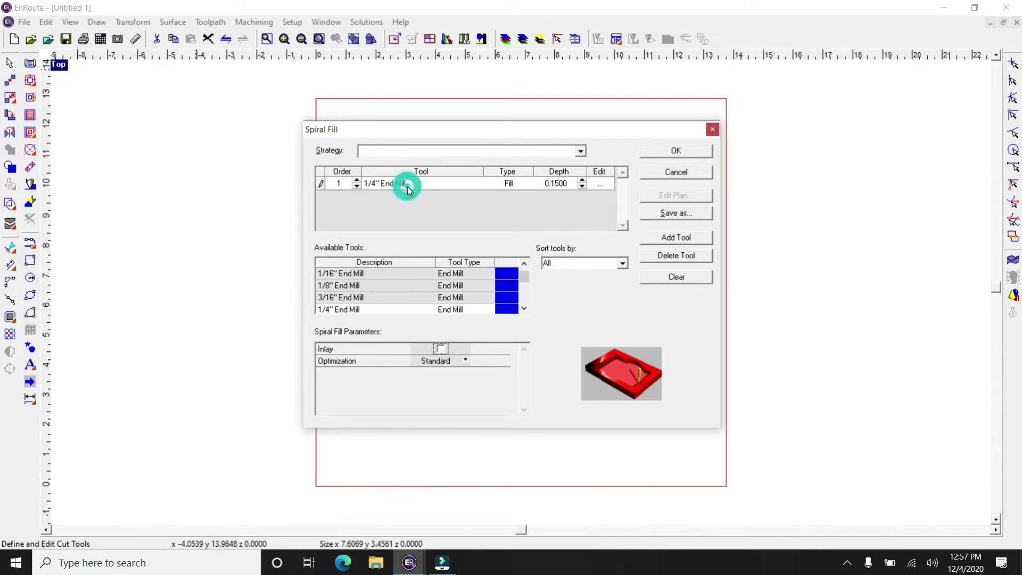
click(558, 184)
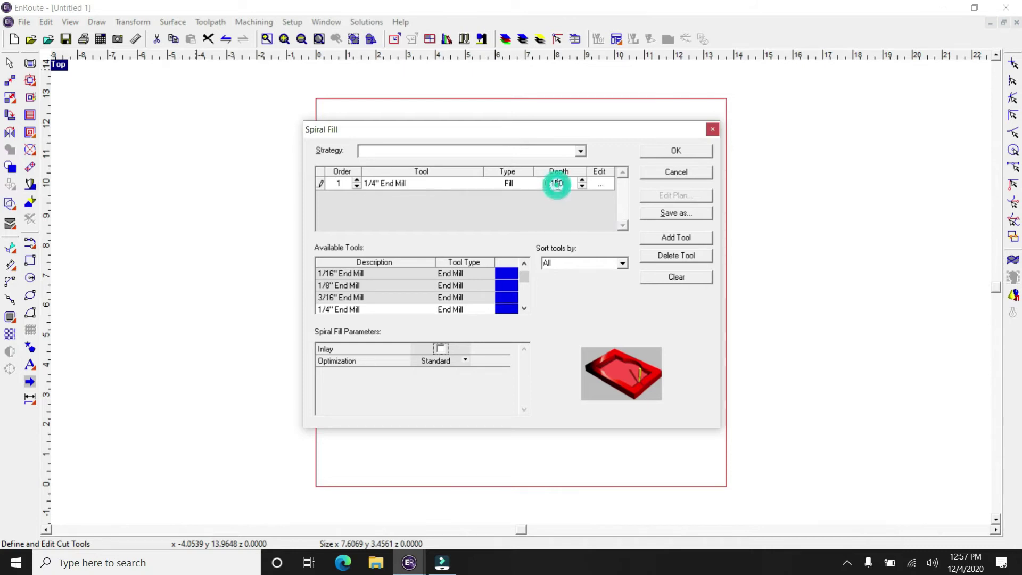
click(676, 151)
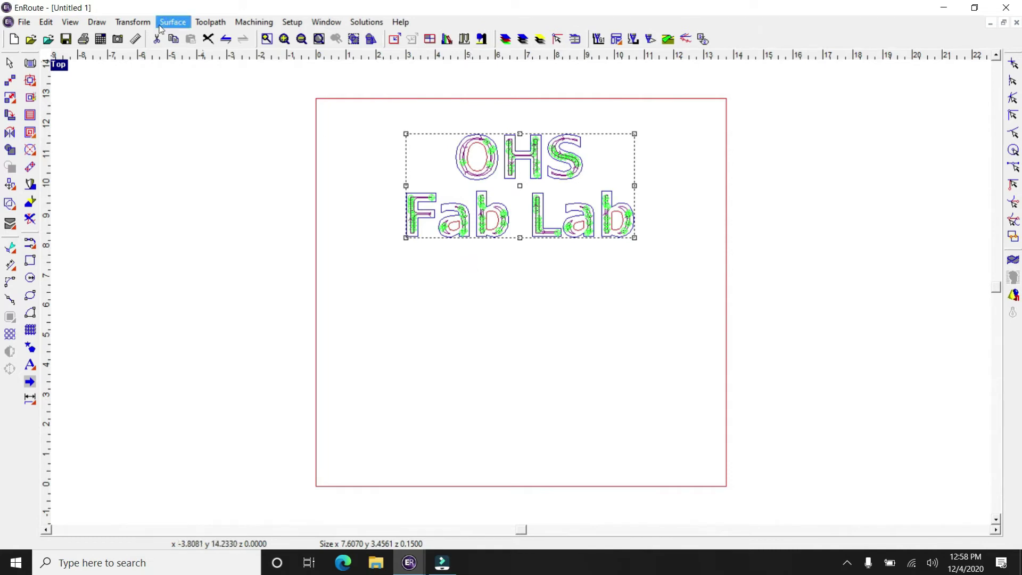
Output the toolpath as OHSFabLab (*.NCC) into the 0NCWORK folder
click(247, 22)
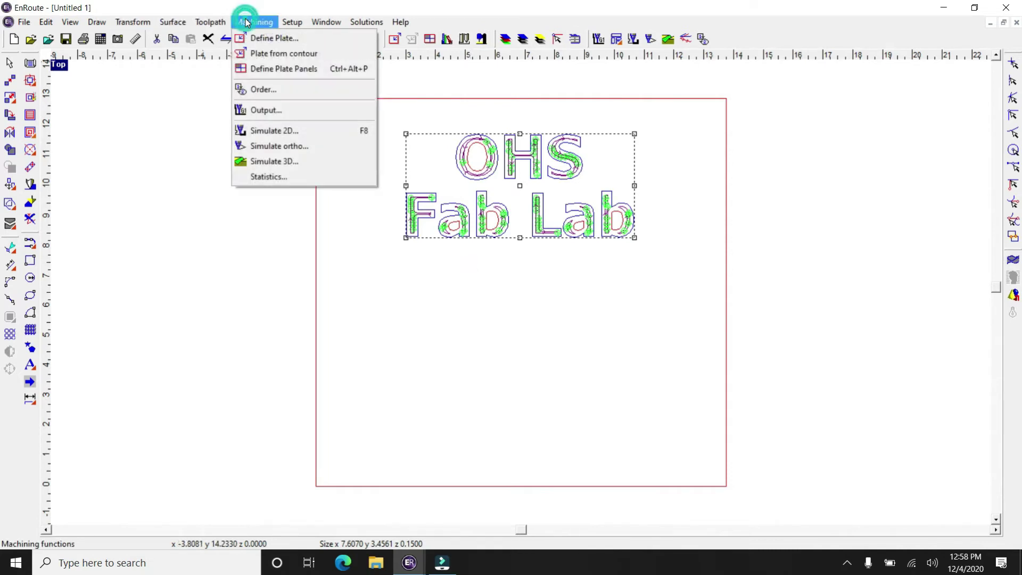
click(269, 112)
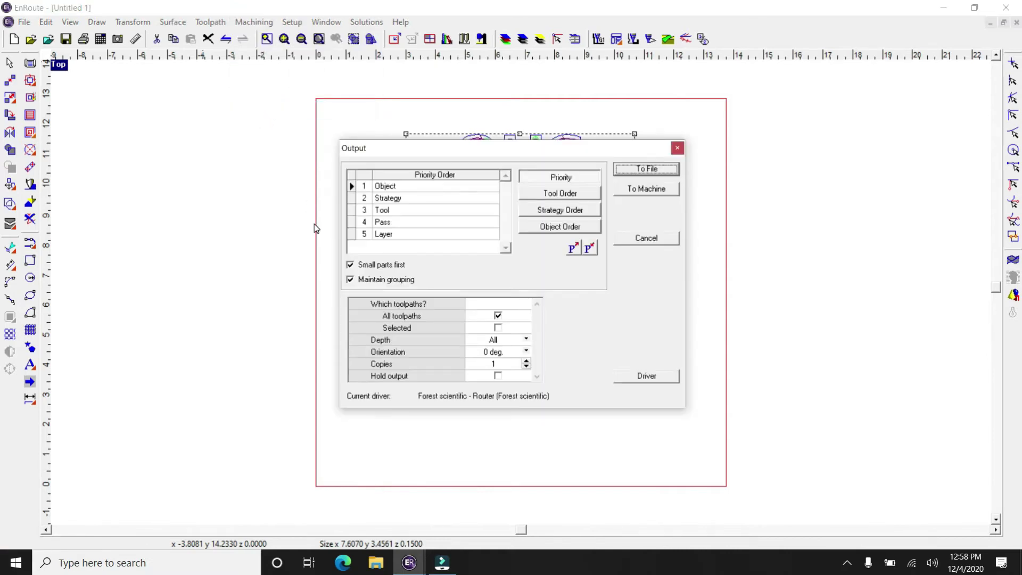
click(640, 172)
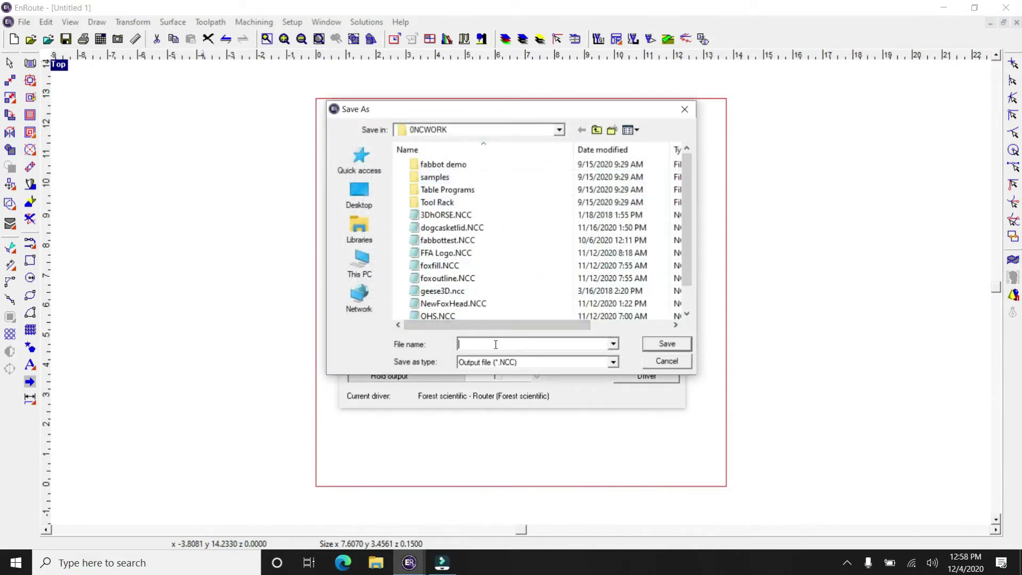
text(OH)
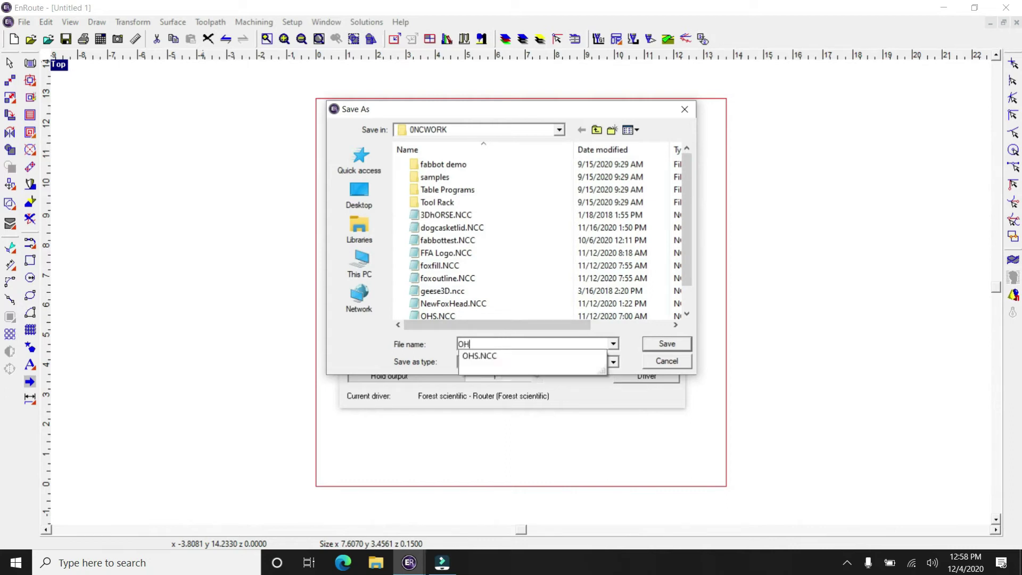
text(SFabLab)
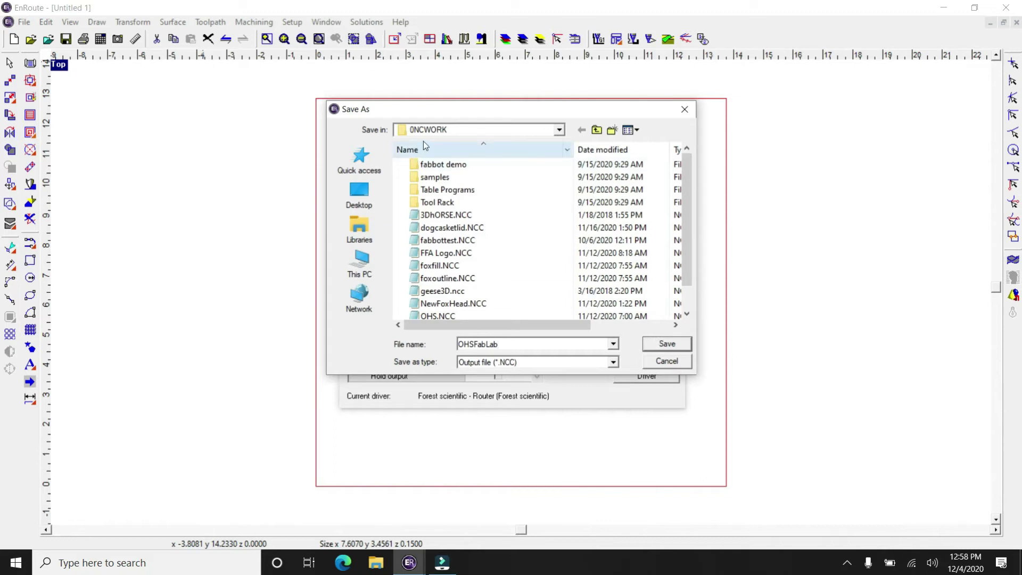
click(432, 129)
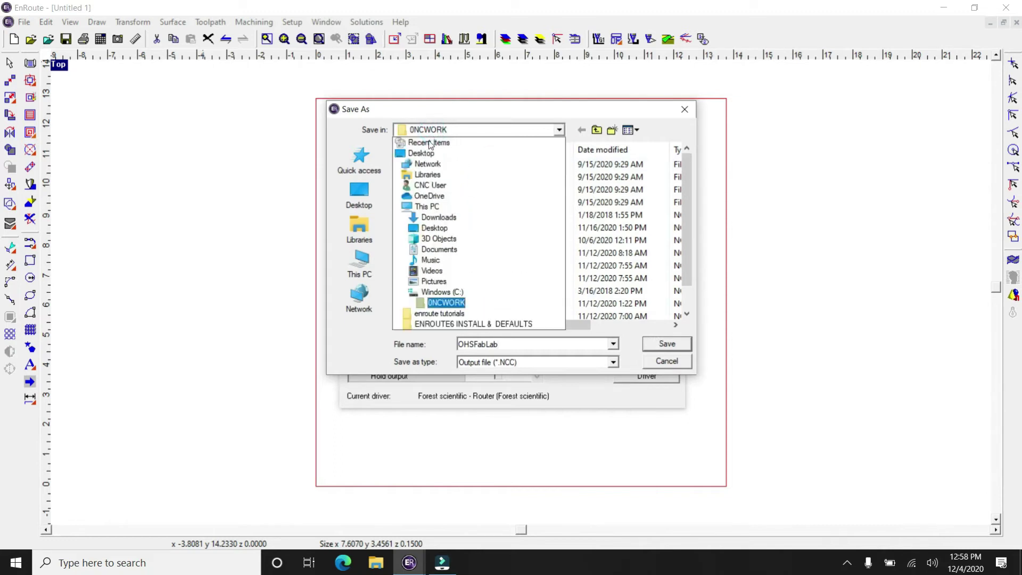
click(437, 302)
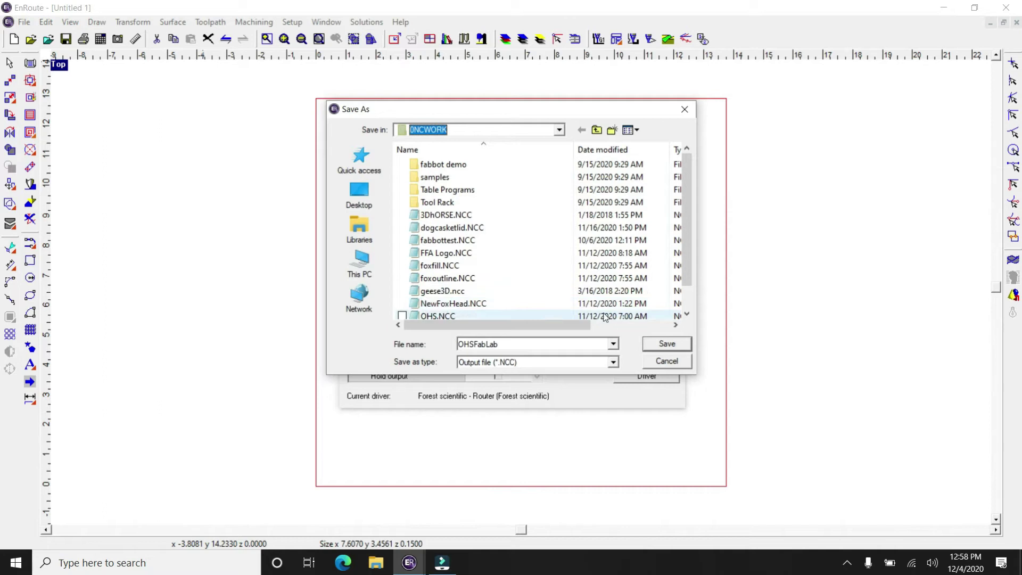
click(646, 343)
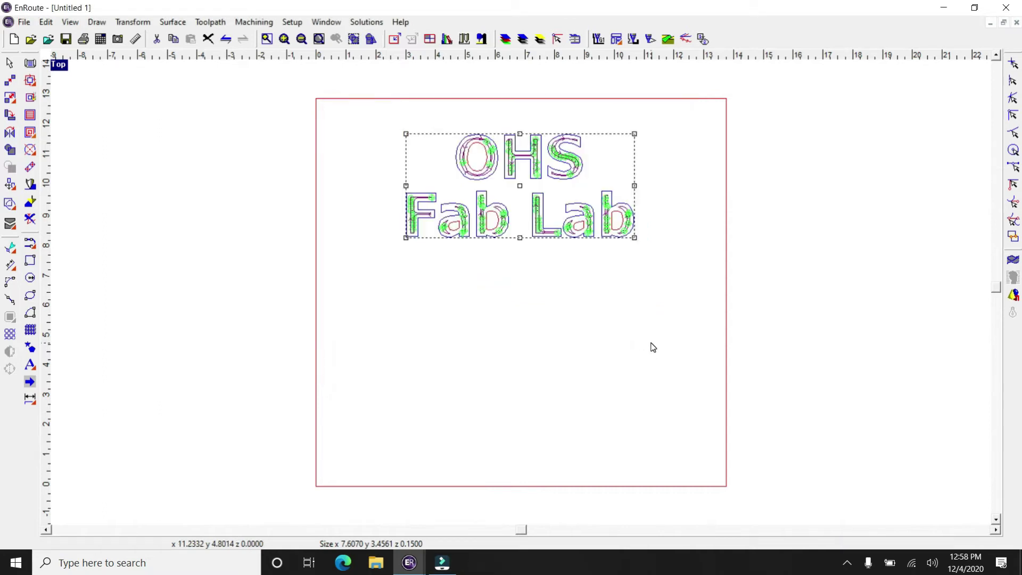
Minimize EnRoute and launch the Router Software from the desktop
click(945, 11)
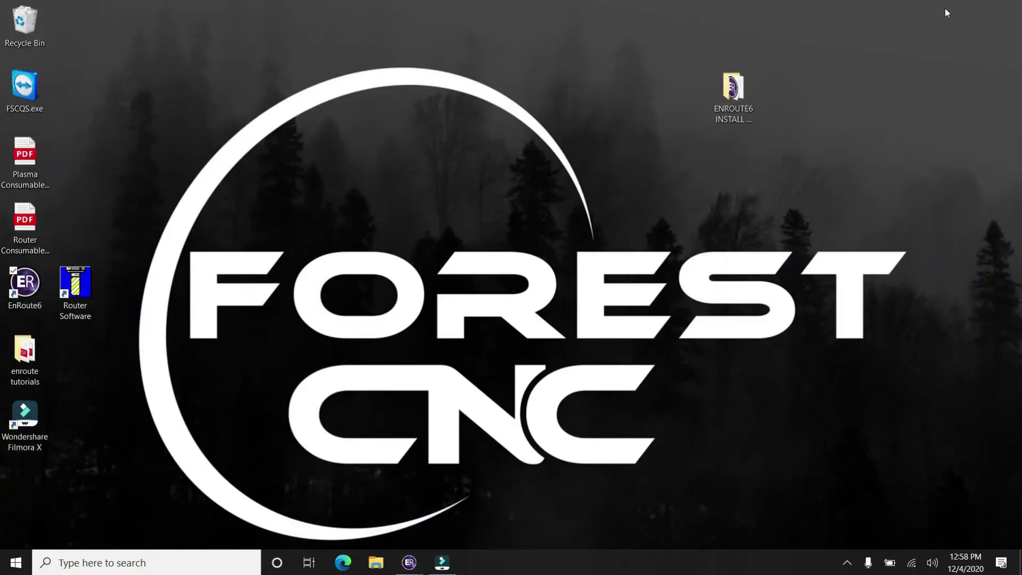
double_click(78, 272)
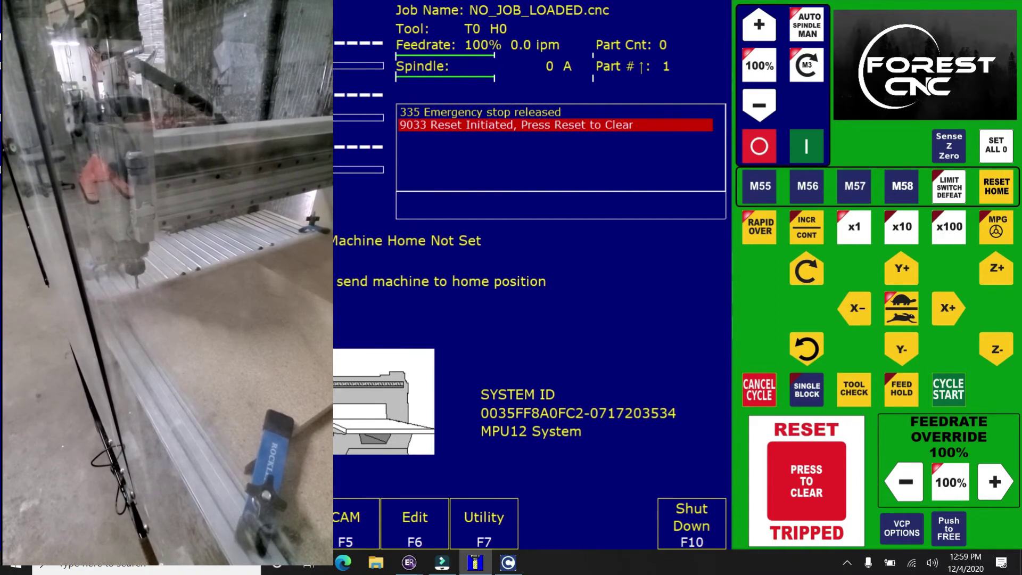
Clear the tripped RESET and start the machine's homing cycle
click(812, 481)
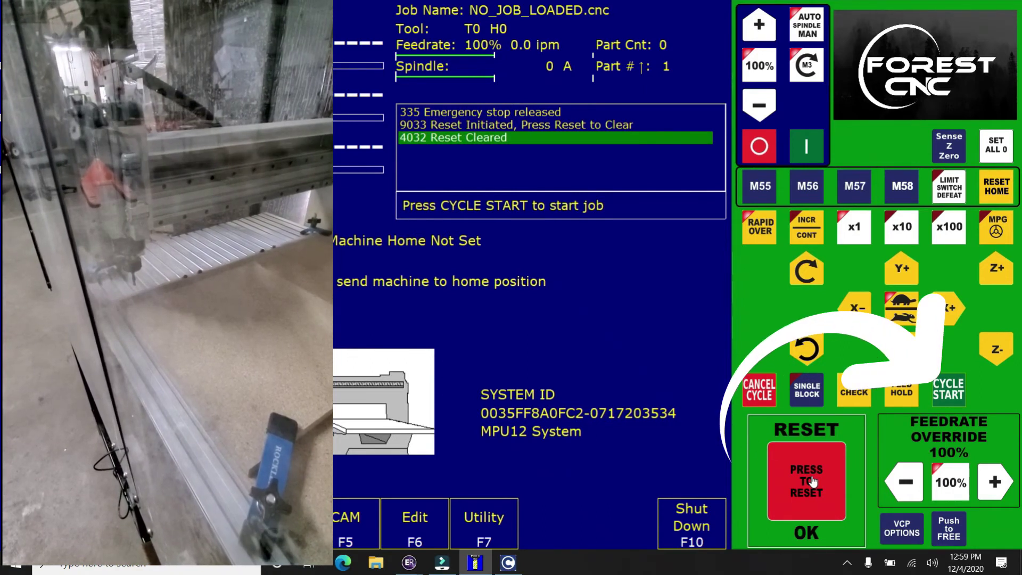
click(950, 397)
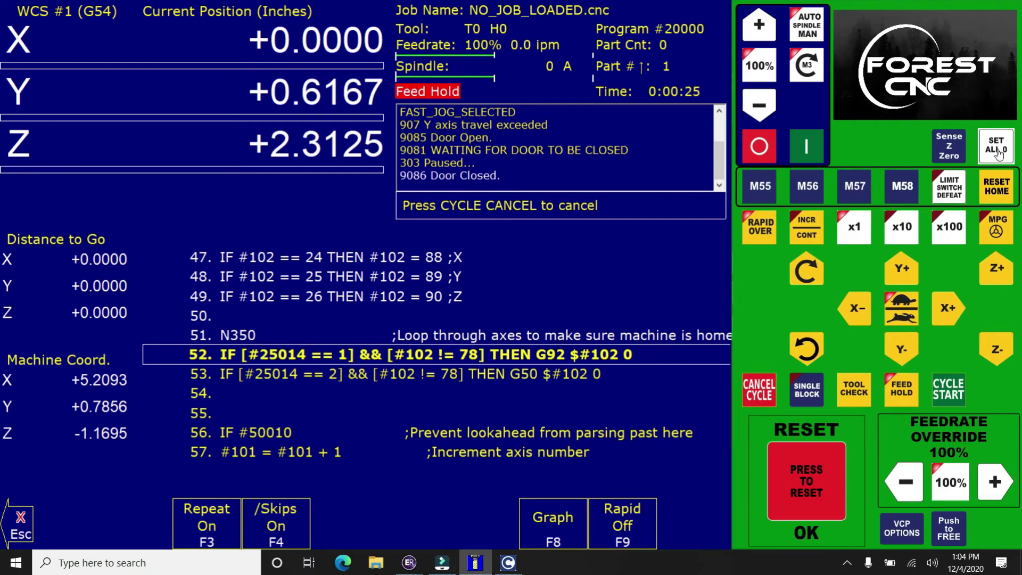
Cancel the cycle, zero all axes, jog Z up to about +0.25, and enable fast jog
click(763, 389)
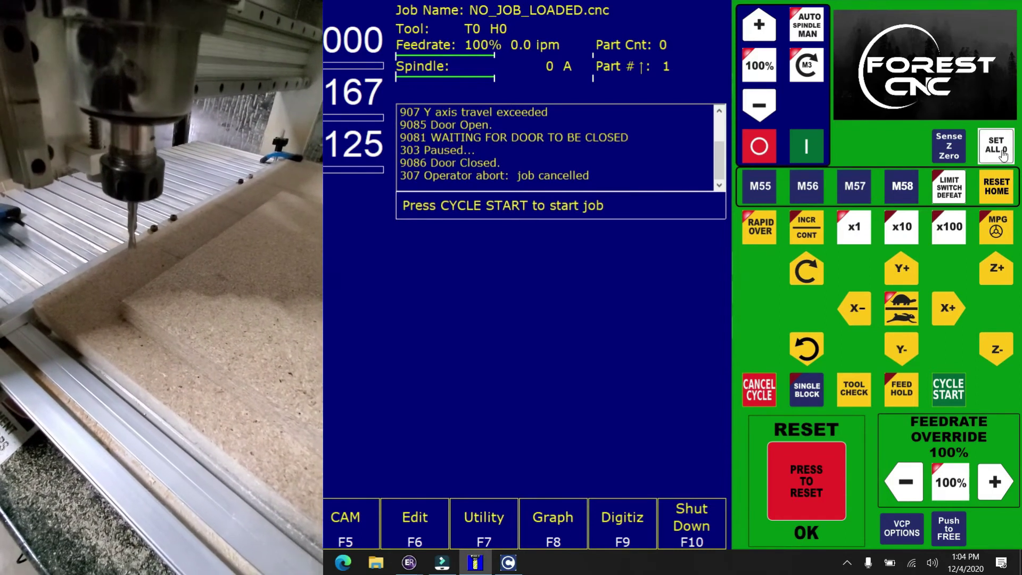
click(1002, 151)
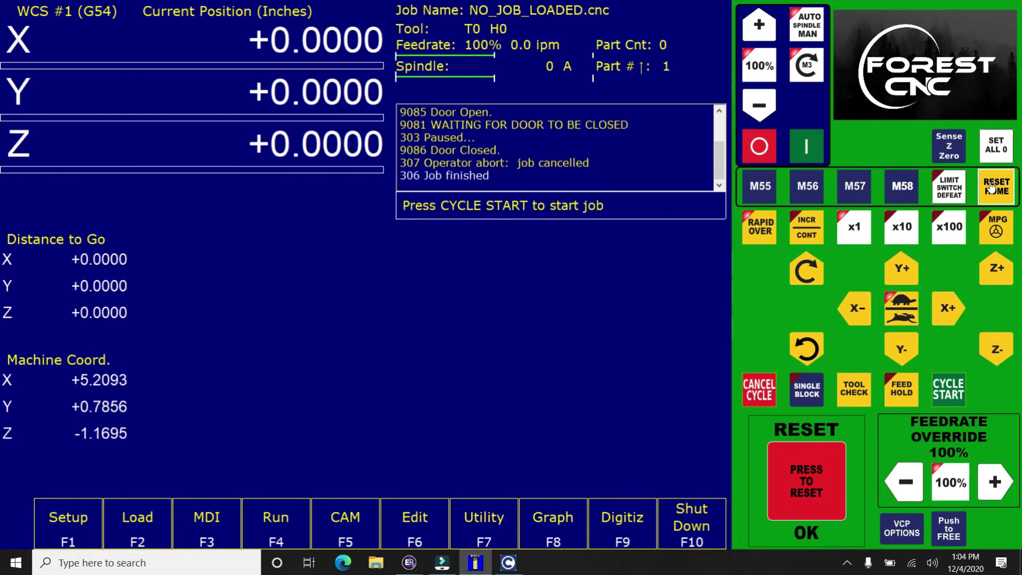
click(1004, 280)
click(1003, 280)
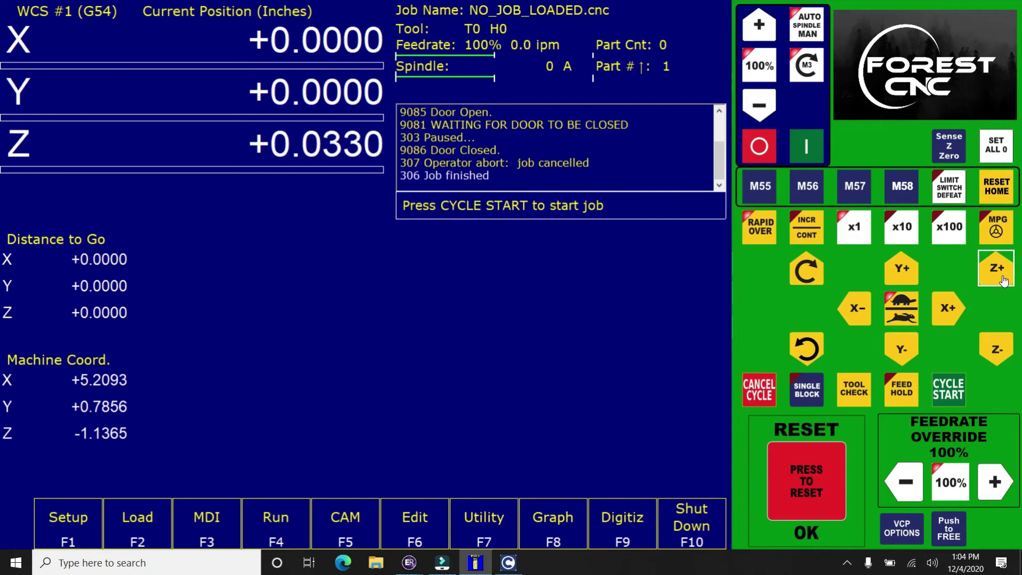
click(1003, 281)
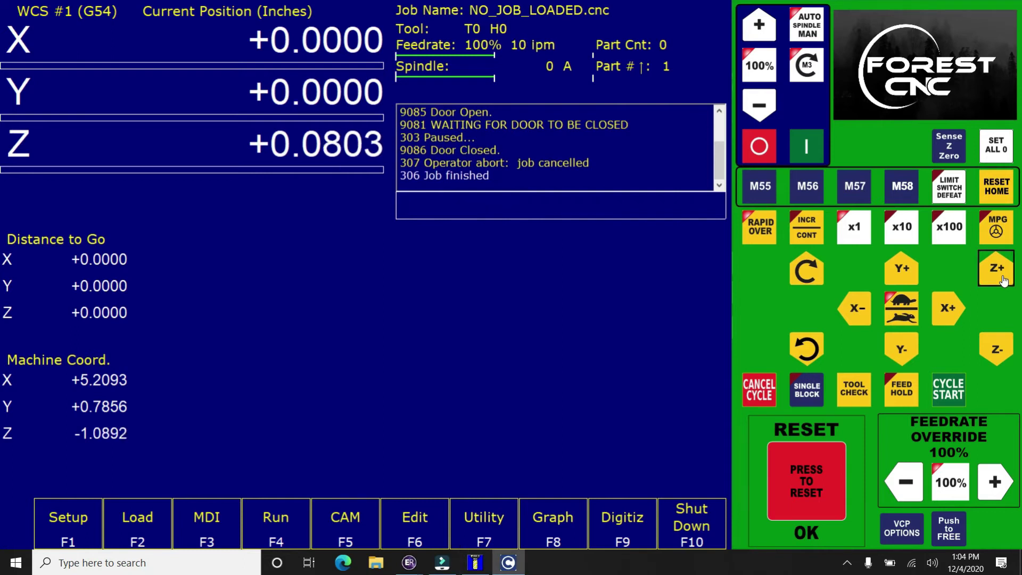
click(914, 321)
Jog the spindle to about X 6.35, Y 6.70 and lift Z to 1.17 at slow speed
click(911, 280)
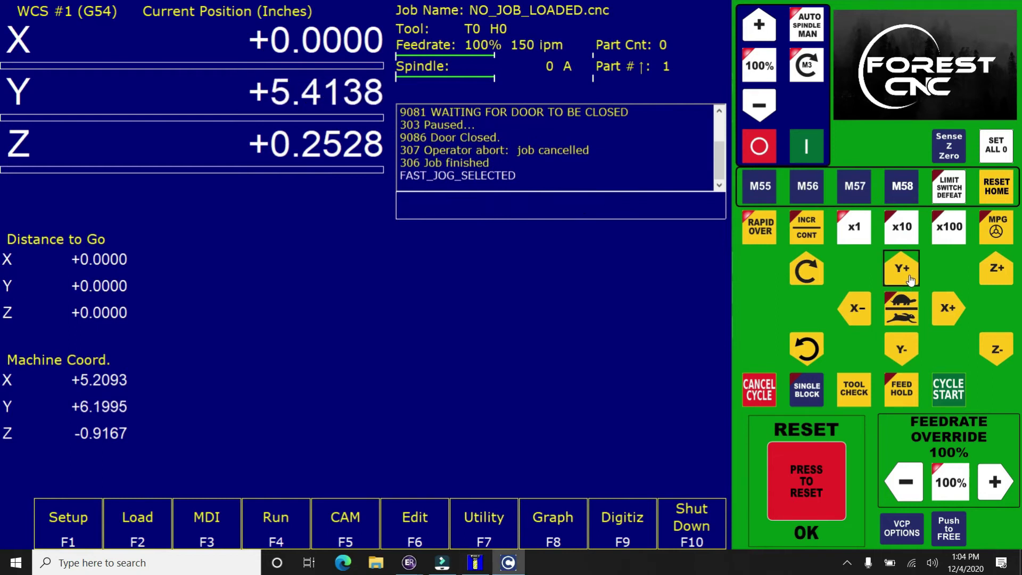
click(943, 309)
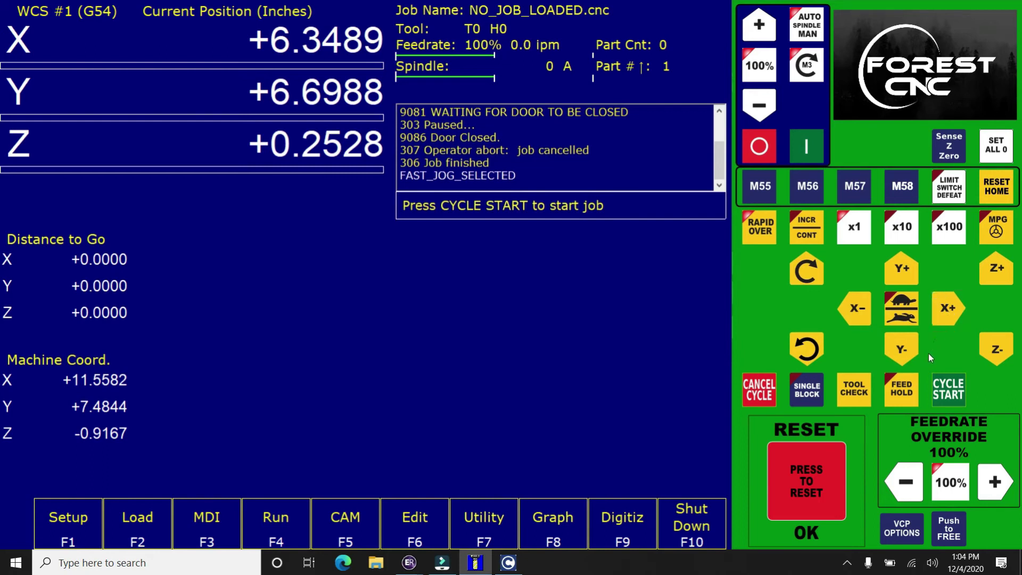
click(912, 318)
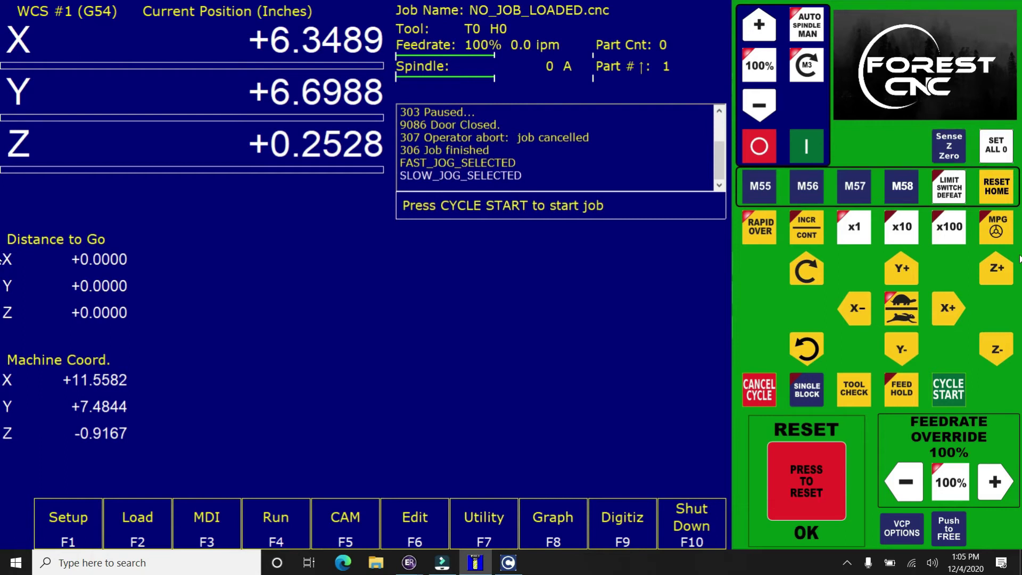
click(1011, 273)
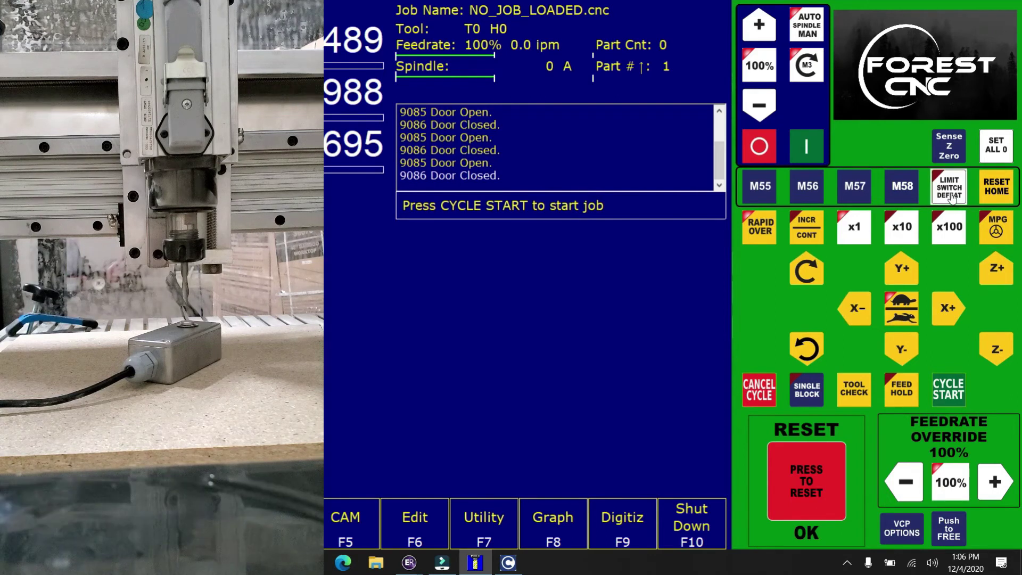
Run the Sense Z Zero probing routine on the touch plate with Cycle Start
click(949, 156)
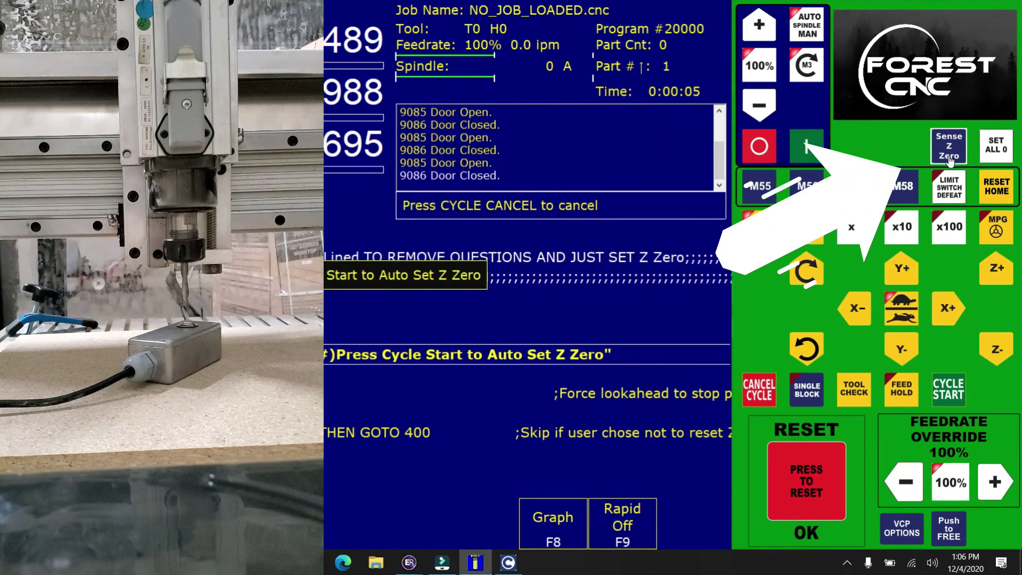
click(949, 390)
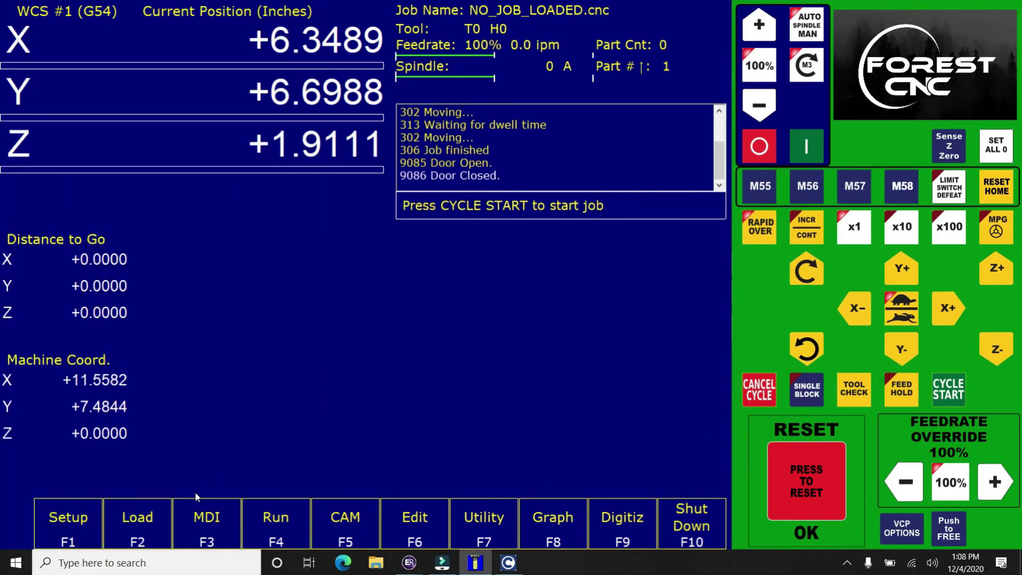
Load OHSFabLab.NCC from the 0NCWORK folder as the job
click(153, 515)
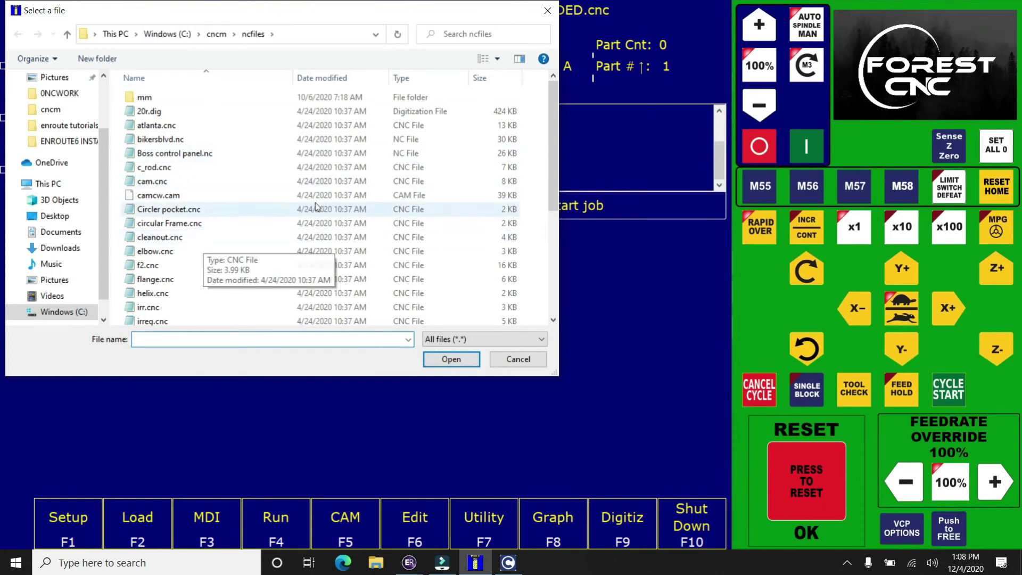
click(64, 94)
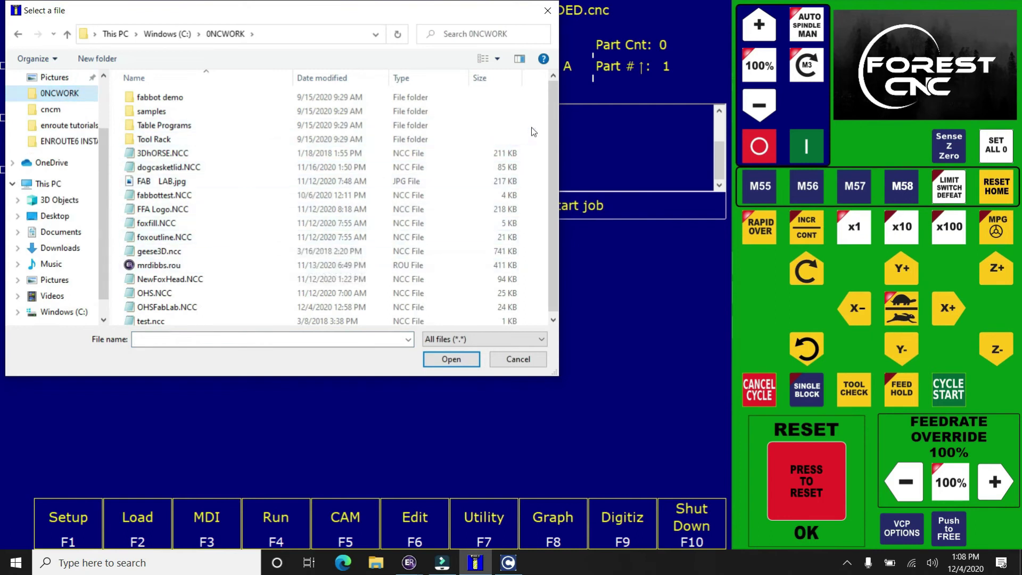
click(222, 307)
click(451, 359)
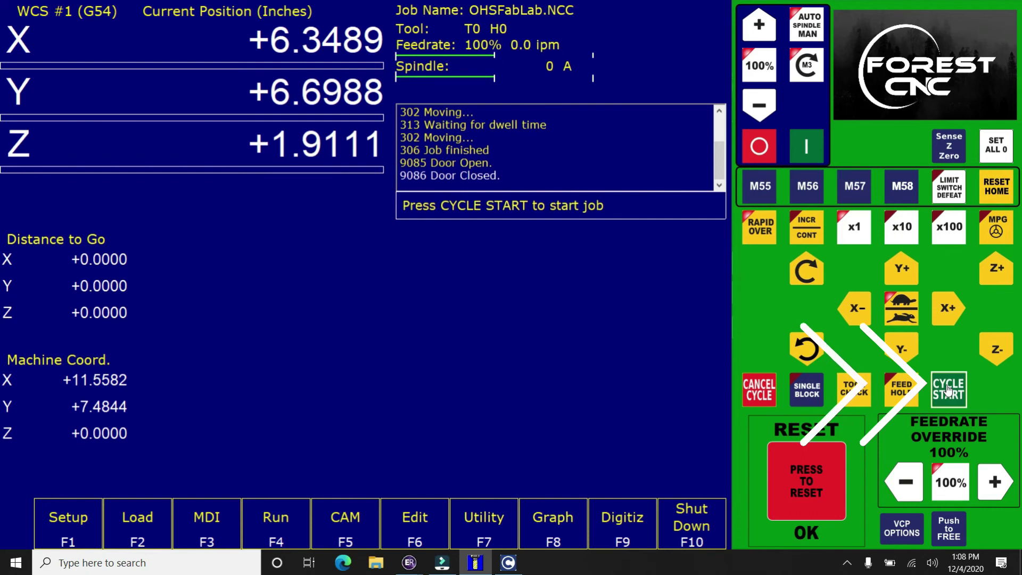
Press Cycle Start to begin cutting the loaded OHSFabLab.NCC engraving
click(948, 390)
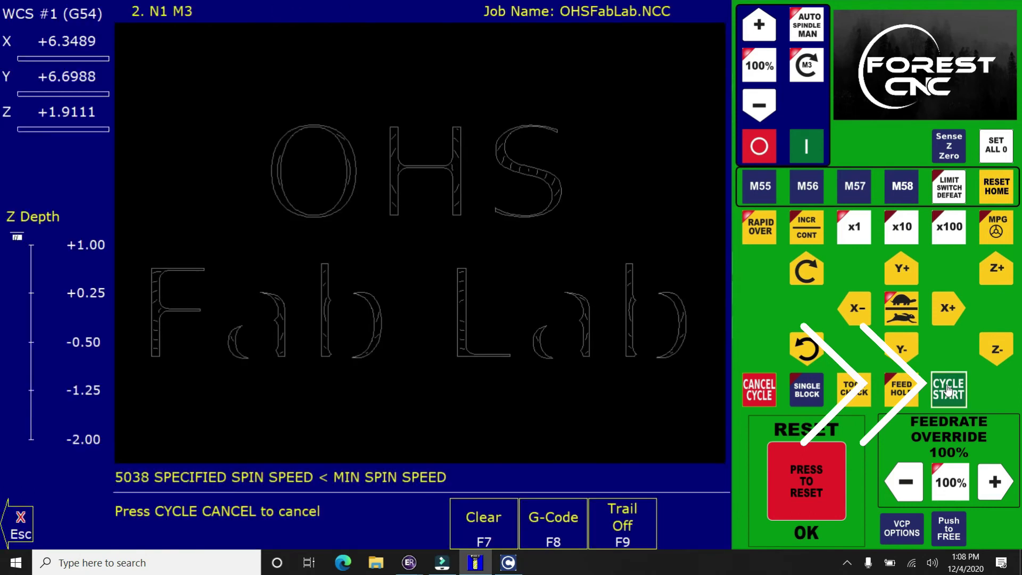